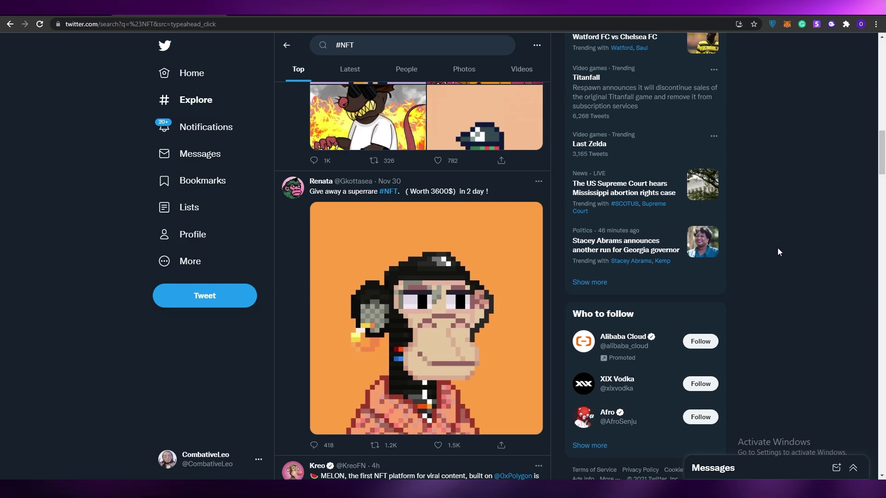
Scroll through the #NFT search results, then return to the Home timeline
scroll(665, 261, "up", 4)
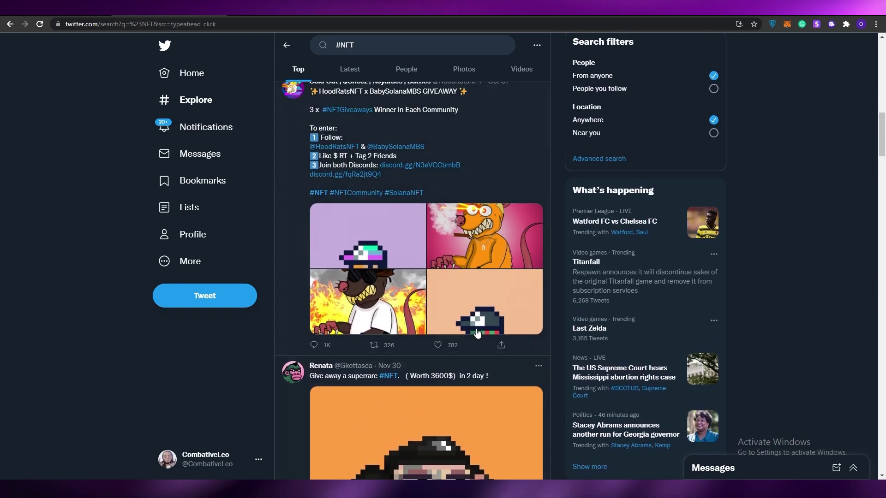
scroll(475, 333, "down", 2)
scroll(475, 333, "down", 4)
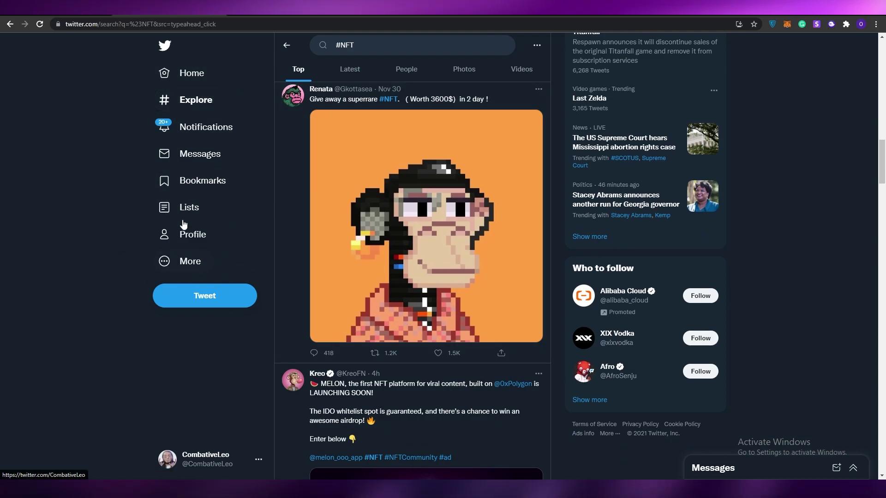
scroll(475, 48, "up", 8)
scroll(217, 139, "up", 4)
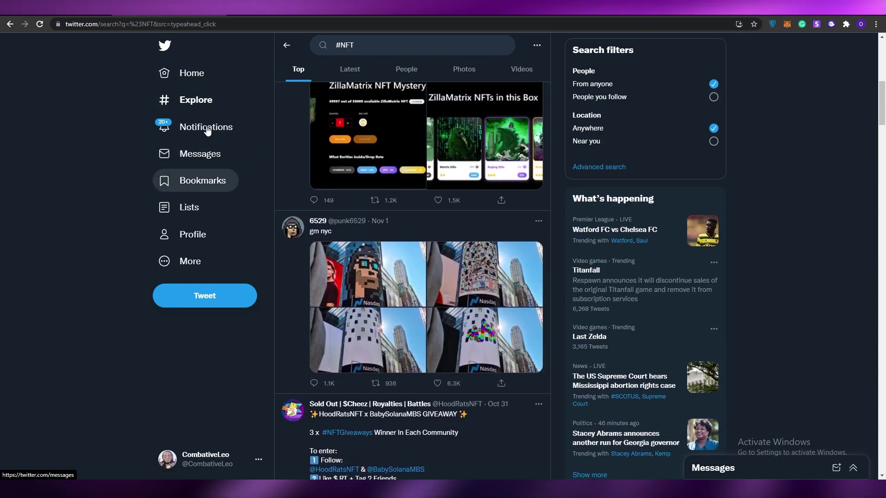
left_click(164, 54)
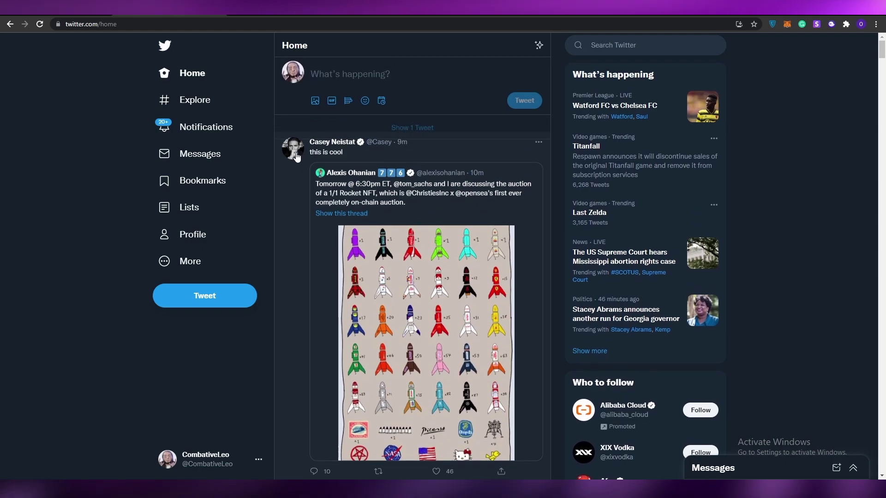
View your own profile, then go back Home with recent searches showing
left_click(290, 73)
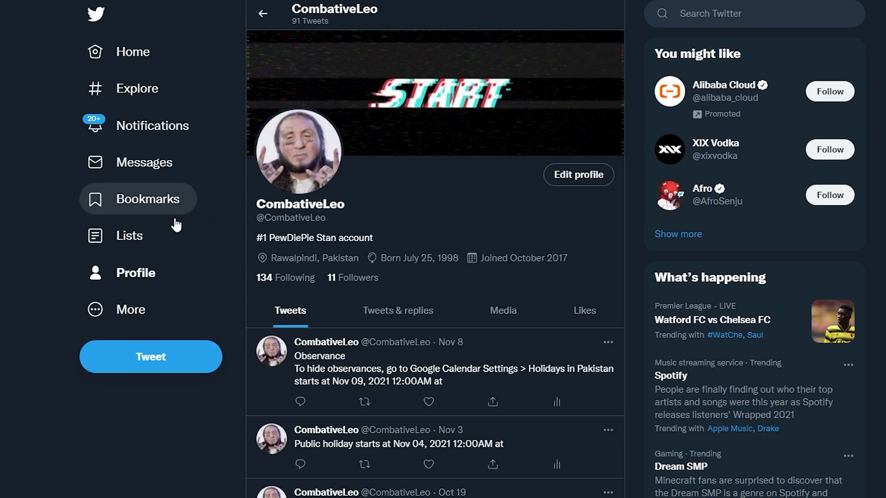
left_click(134, 52)
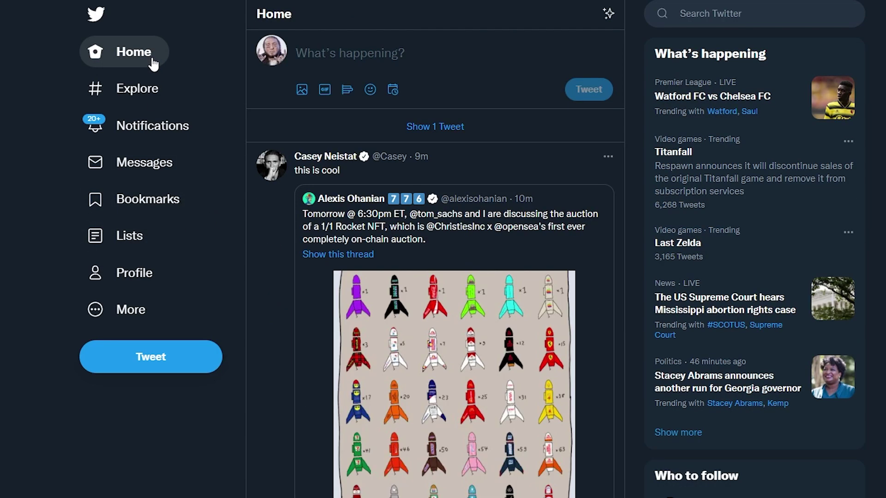
left_click(712, 13)
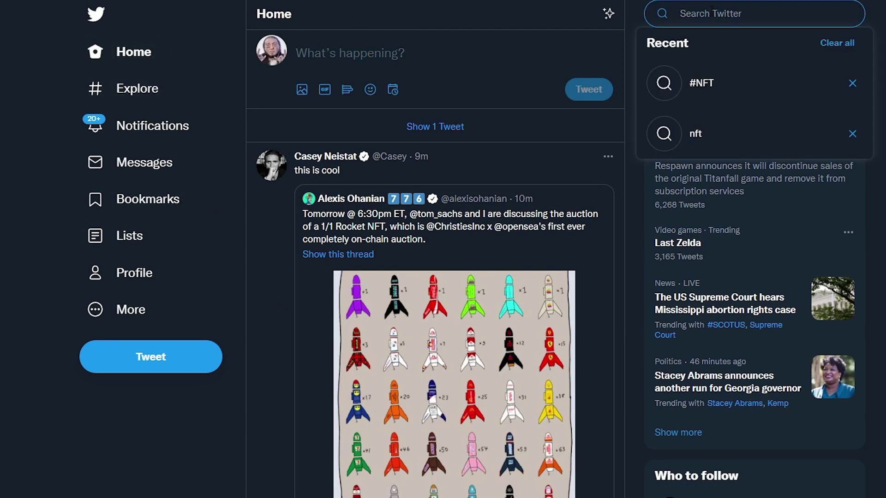
Rerun the recent #NFT search and change the term to nftcreator
left_click(703, 92)
scroll(328, 330, "down", 3)
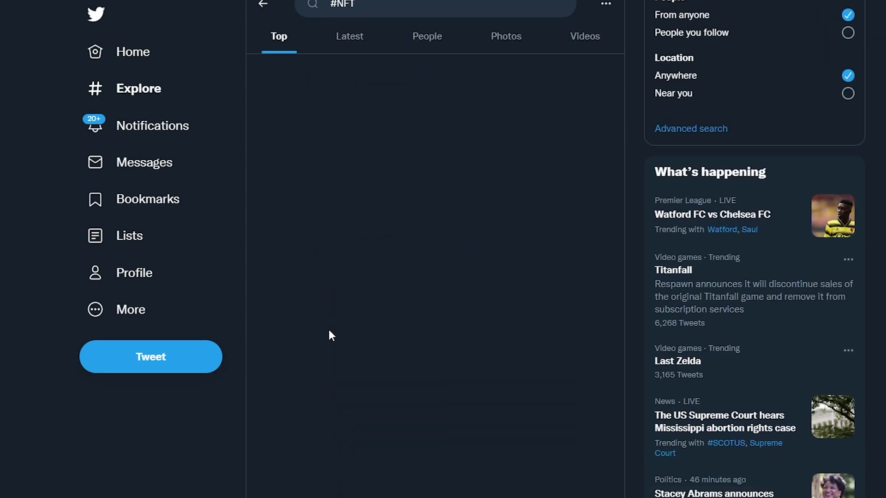
scroll(327, 330, "up", 3)
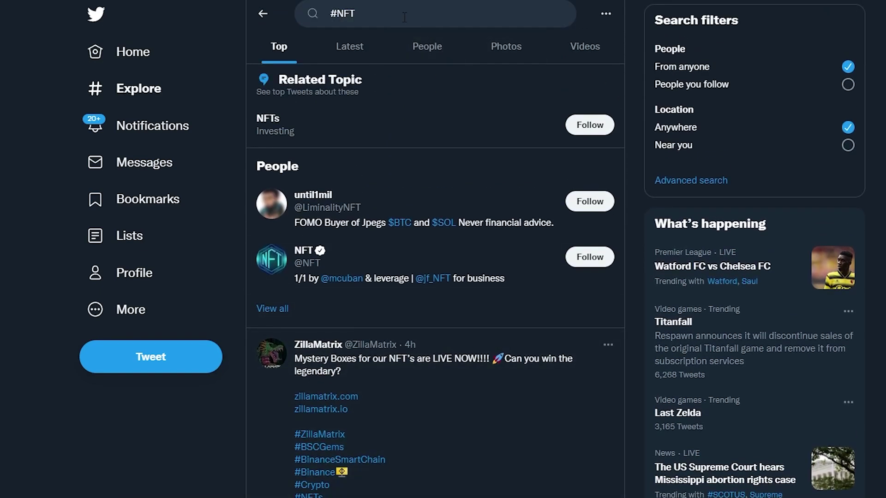
left_click(404, 17)
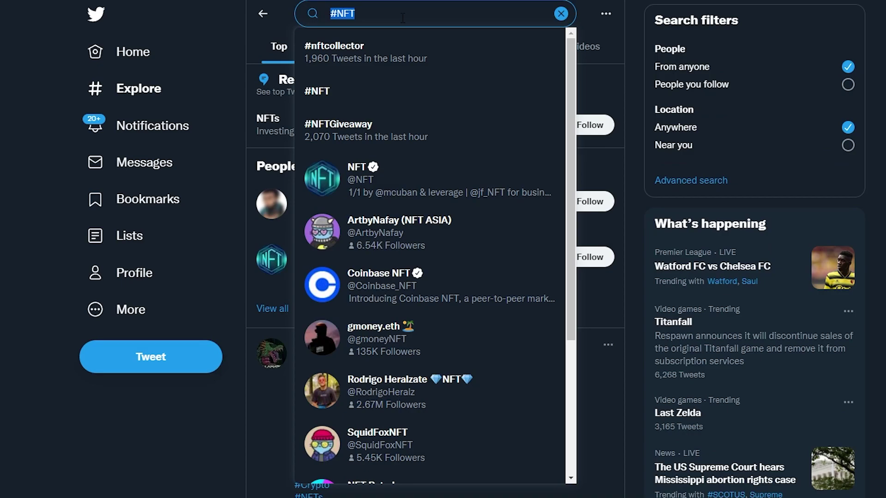
type("nftcr")
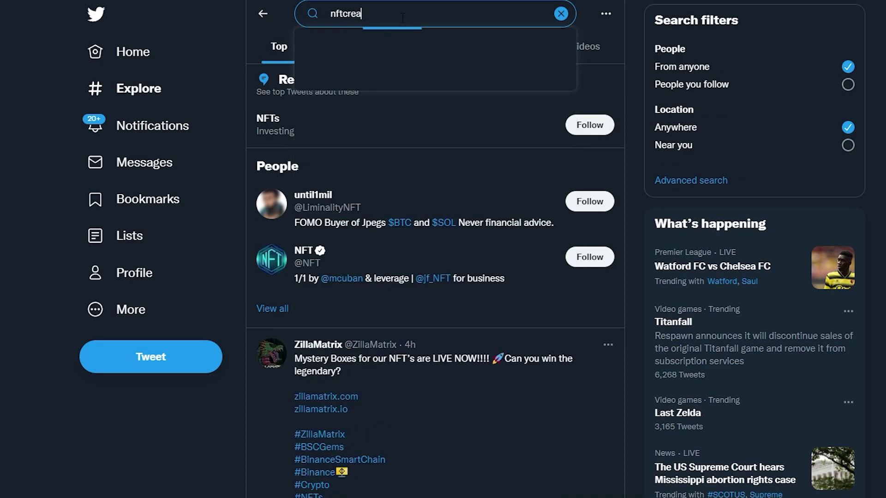
type("ea")
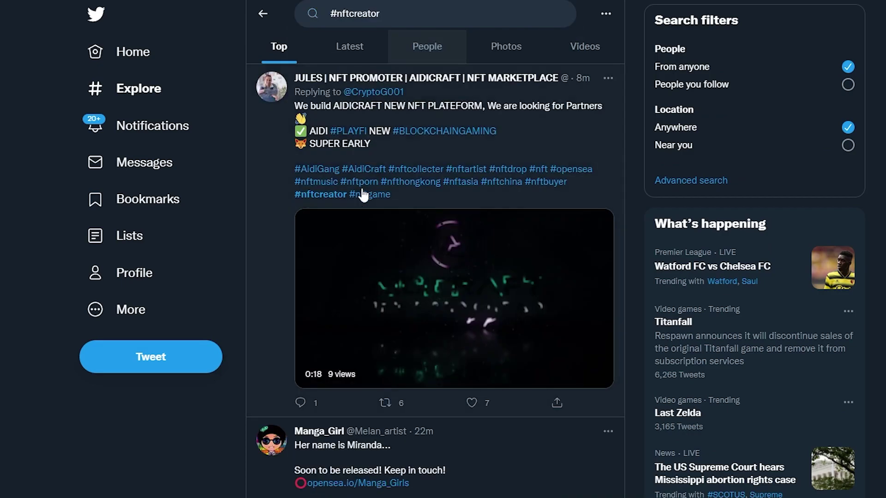
Open the Manga_Girl NFT artist's profile from the #nftcreator results
scroll(346, 198, "down", 5)
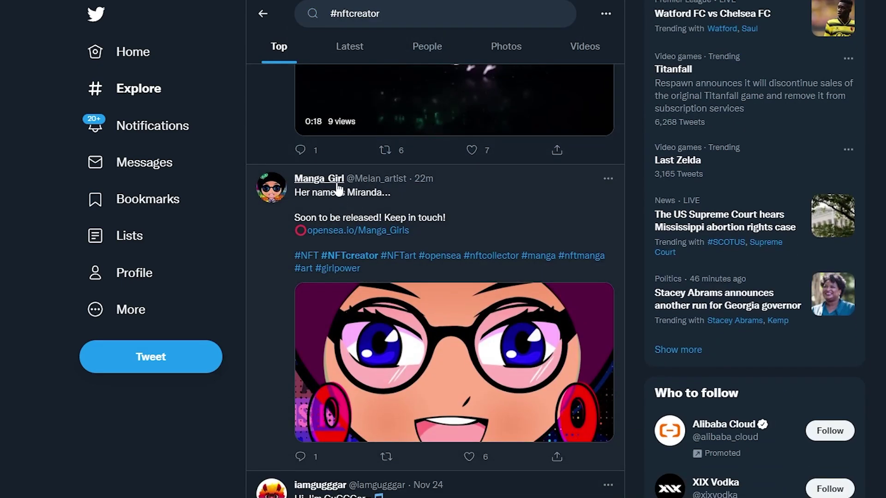
mouse_move(328, 186)
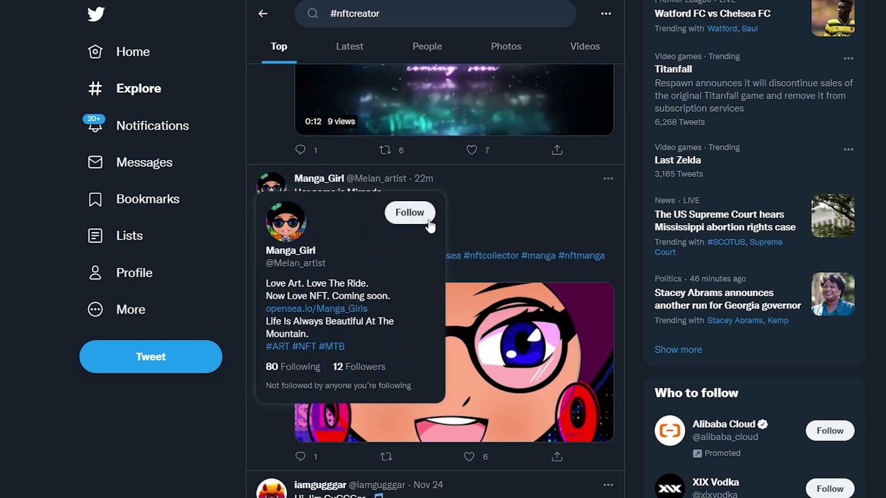
left_click(323, 179)
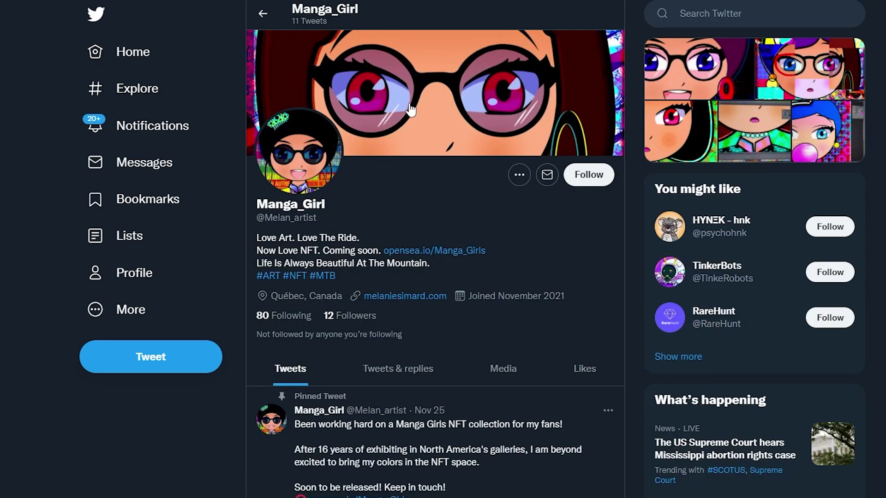
scroll(410, 109, "down", 1)
scroll(410, 110, "up", 1)
scroll(303, 239, "down", 1)
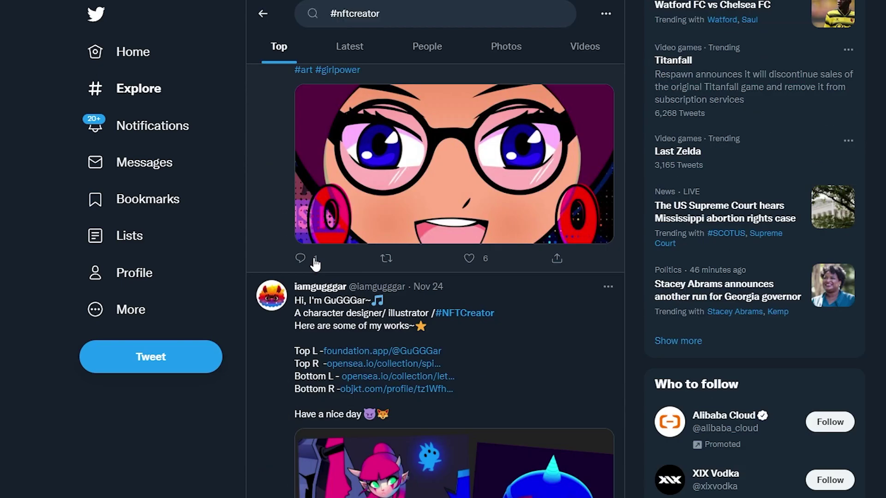
scroll(315, 264, "down", 12)
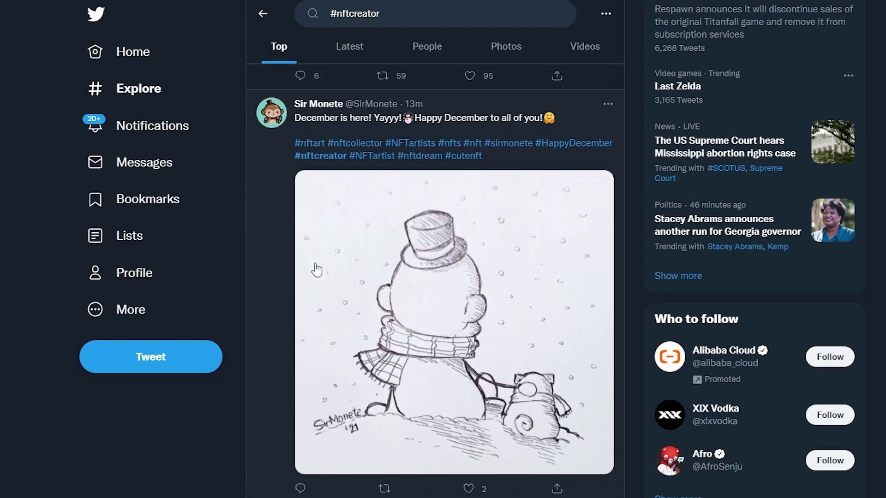
scroll(316, 270, "up", 2)
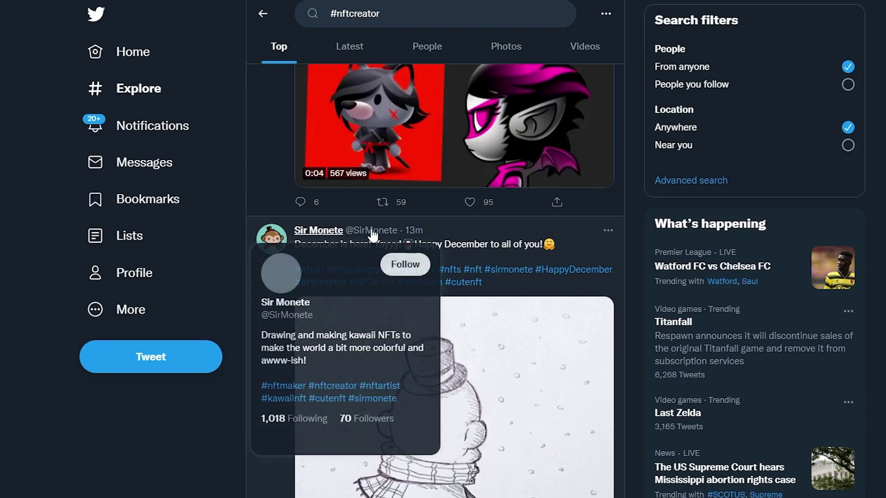
left_click(340, 232)
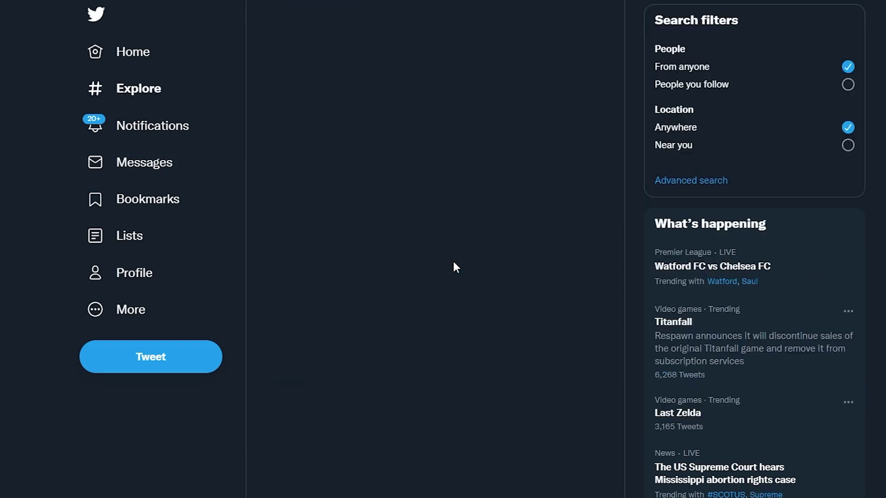
Scroll the #nftcreator results down to the celebrity NFT portrait and gorilla-collection posts
scroll(415, 277, "down", 10)
scroll(386, 300, "down", 15)
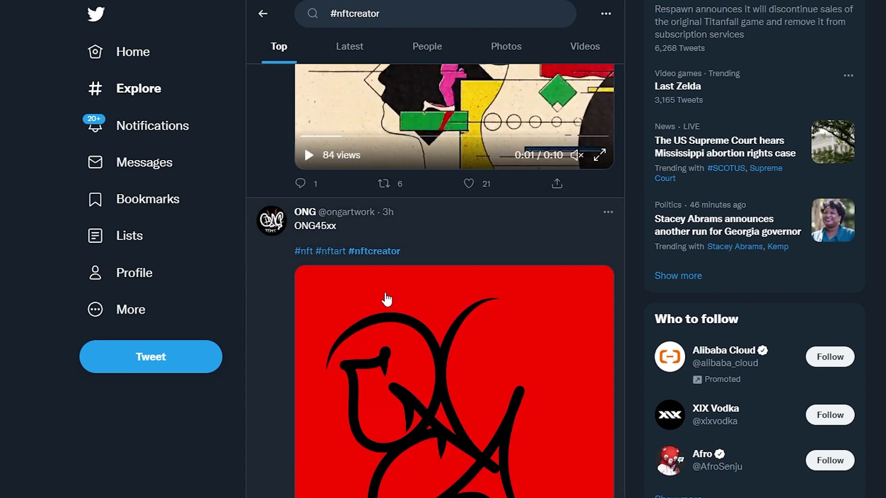
scroll(386, 300, "down", 15)
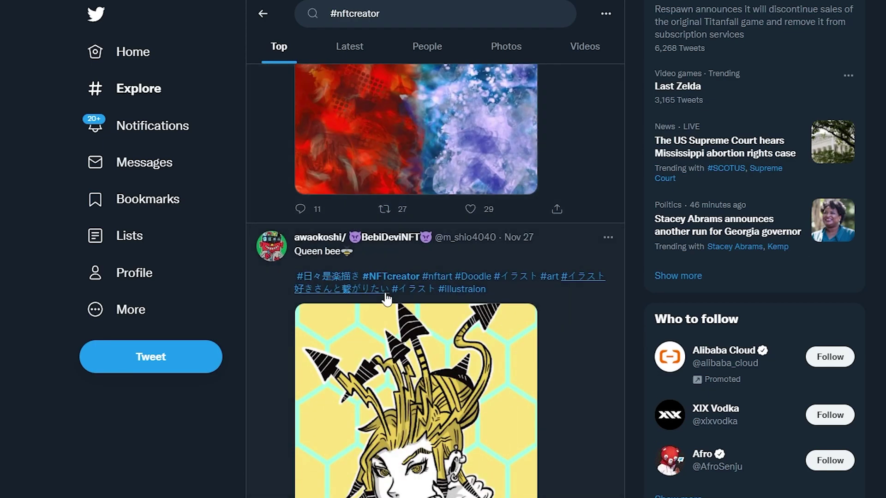
scroll(387, 300, "down", 5)
scroll(387, 300, "down", 4)
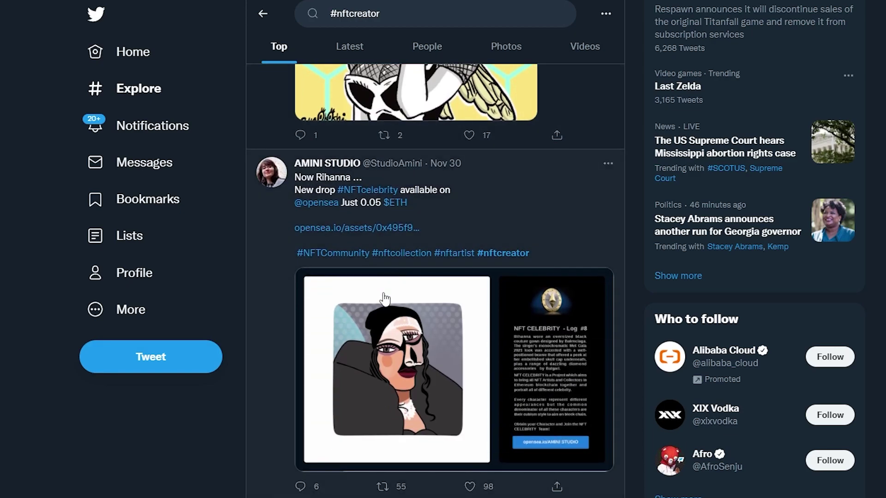
scroll(384, 299, "down", 4)
mouse_move(315, 368)
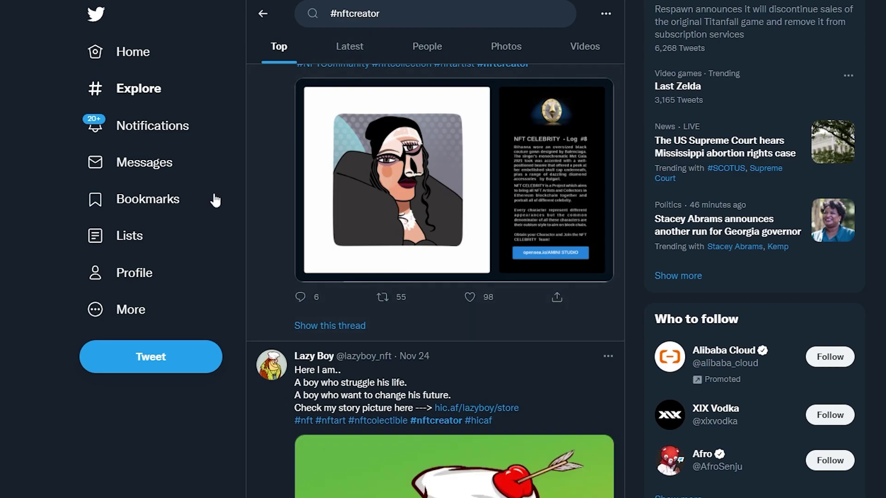
scroll(201, 371, "down", 5)
scroll(225, 385, "up", 5)
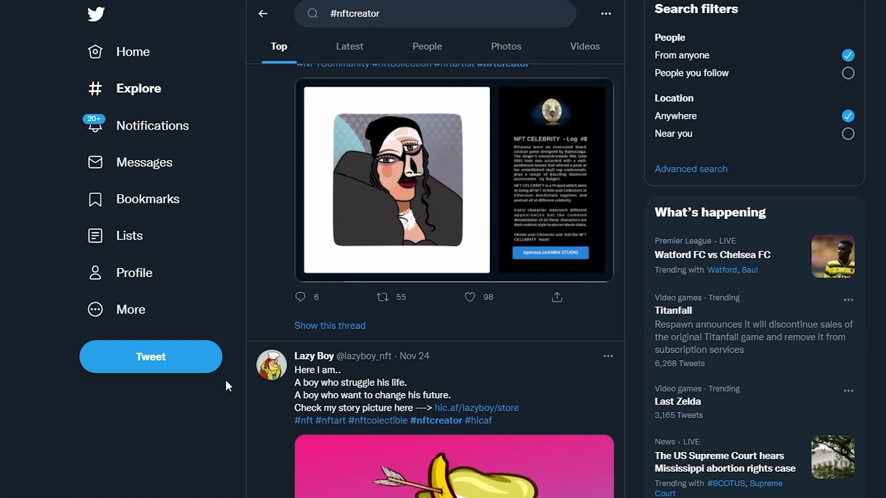
Go to your profile and open the profile editor, closing it without saving
left_click(137, 279)
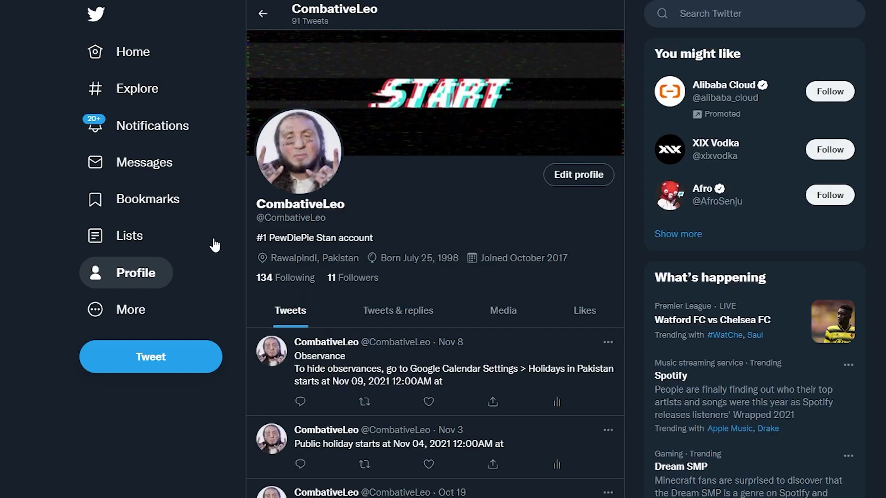
left_click(590, 174)
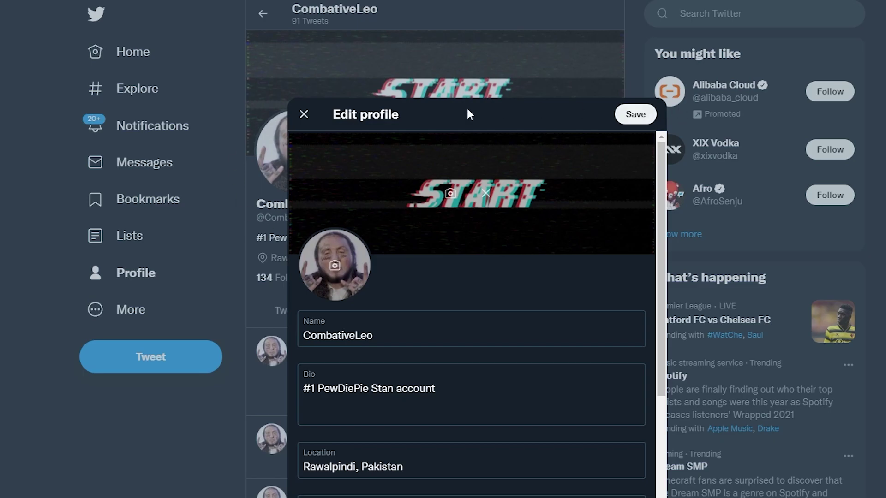
key("Escape")
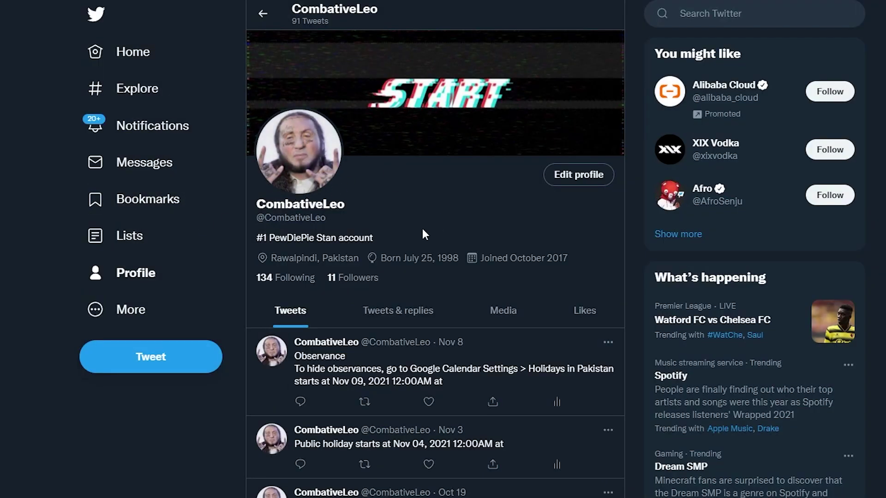
Set the profile picture to the pixel-art My NFT image and save the profile
left_click(593, 187)
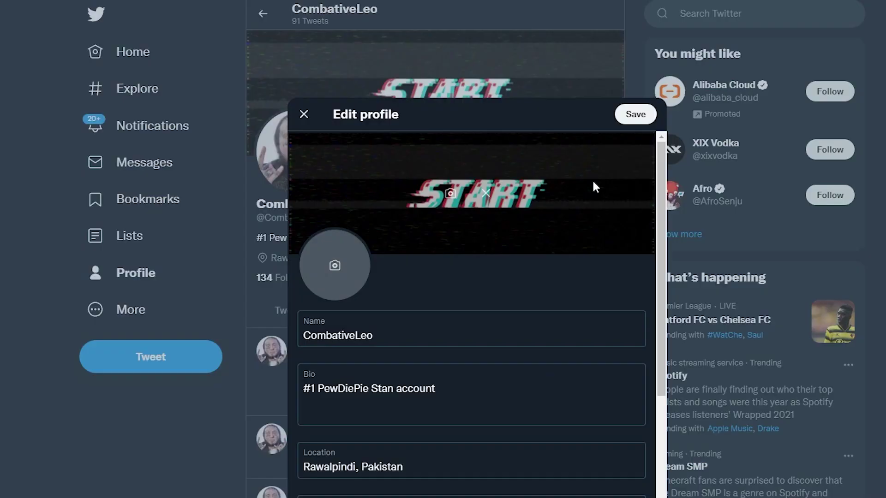
left_click(333, 268)
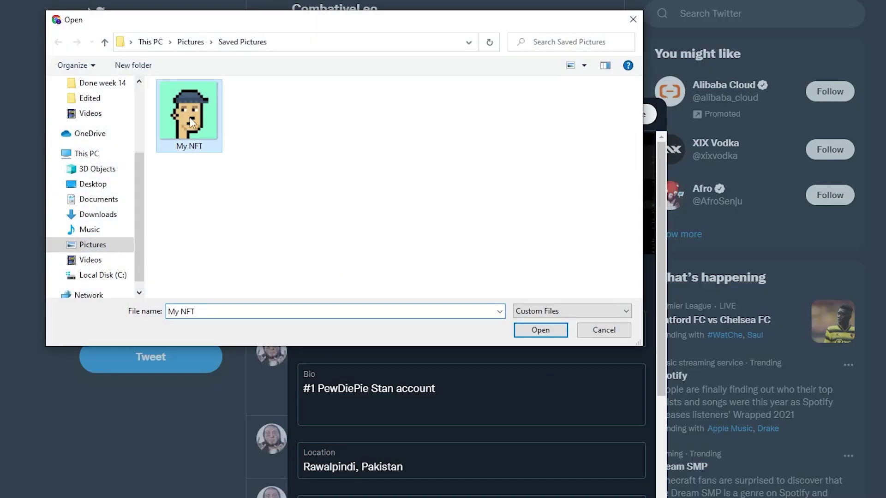
left_click(539, 330)
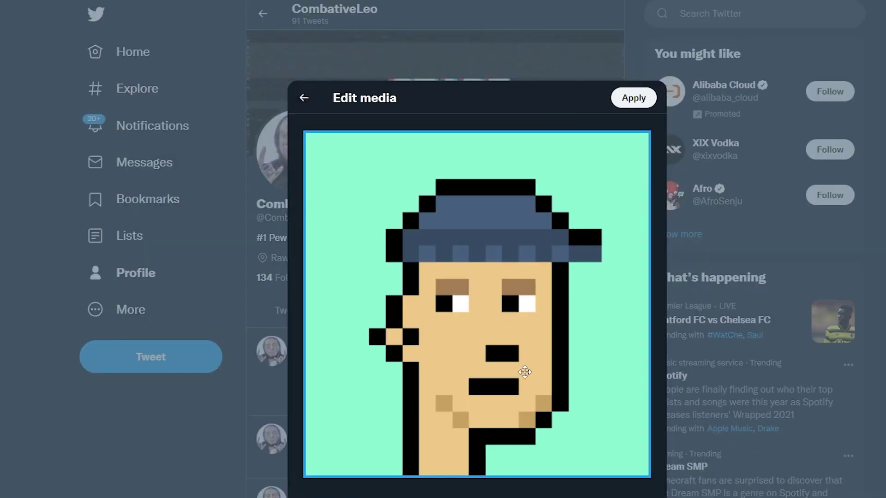
left_click(633, 99)
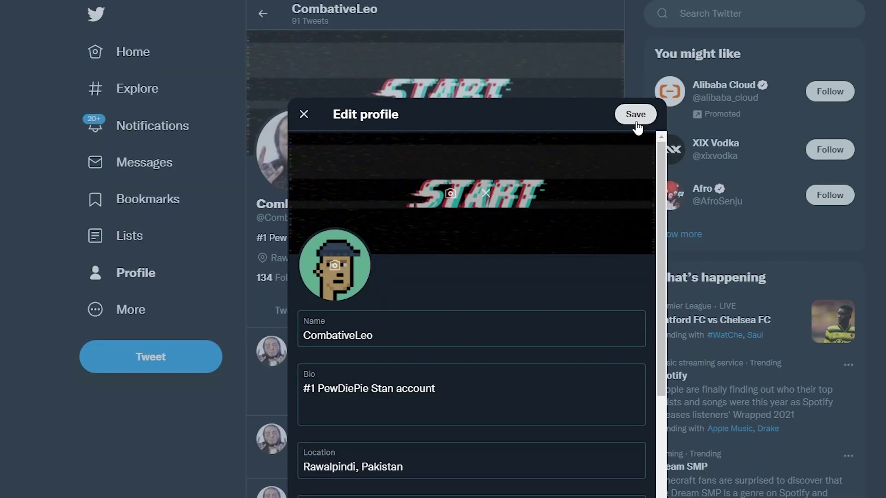
left_click(631, 112)
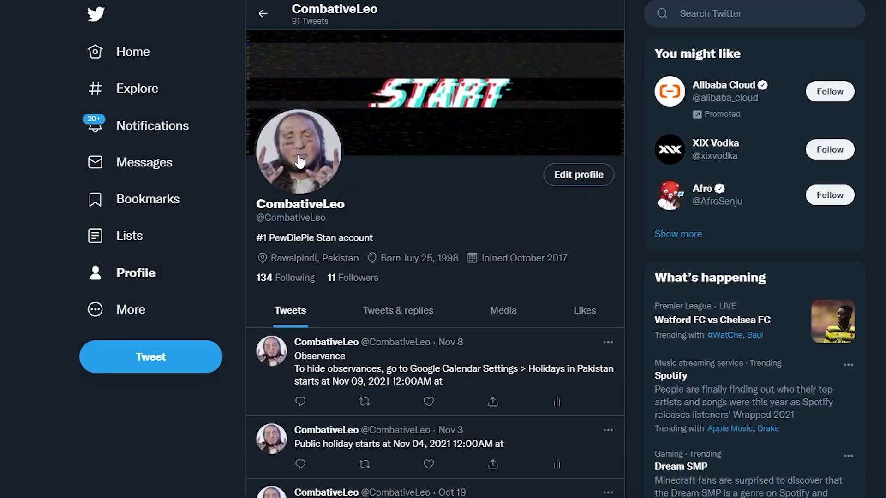
scroll(299, 189, "down", 1)
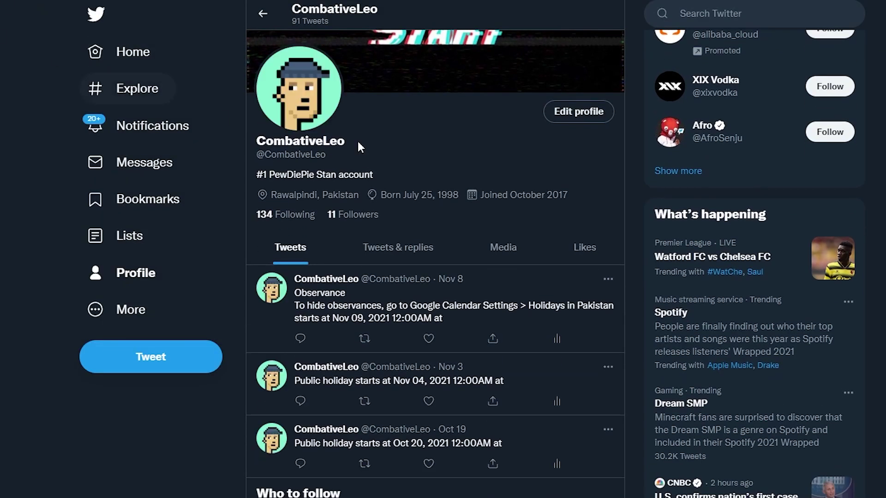
scroll(275, 153, "up", 1)
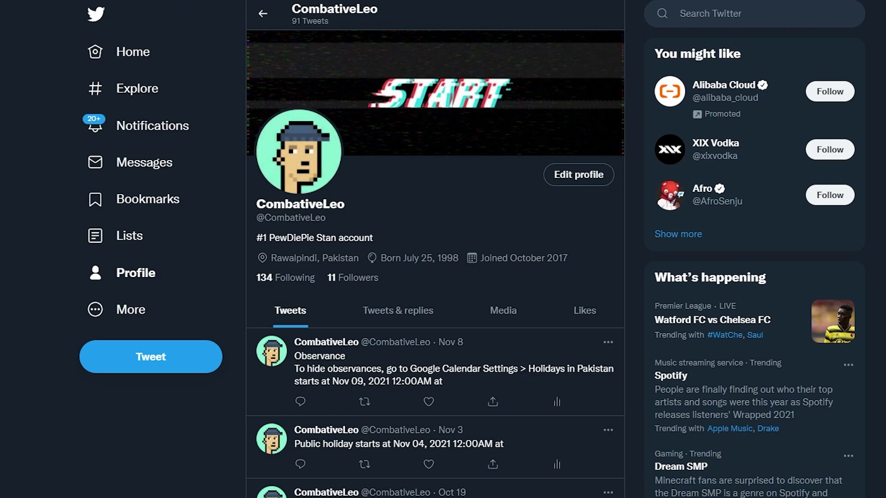
Open canva.com in a new tab and dismiss the Canva Pro promotion
key("ctrl+t")
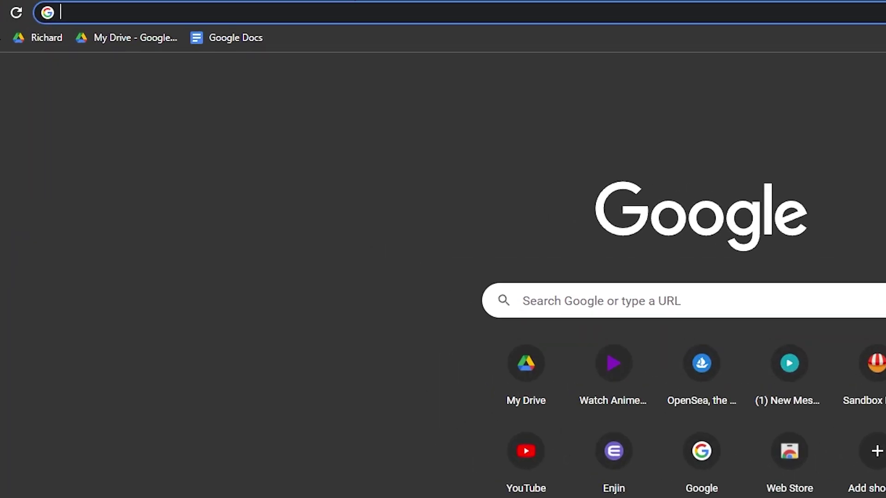
type("ca")
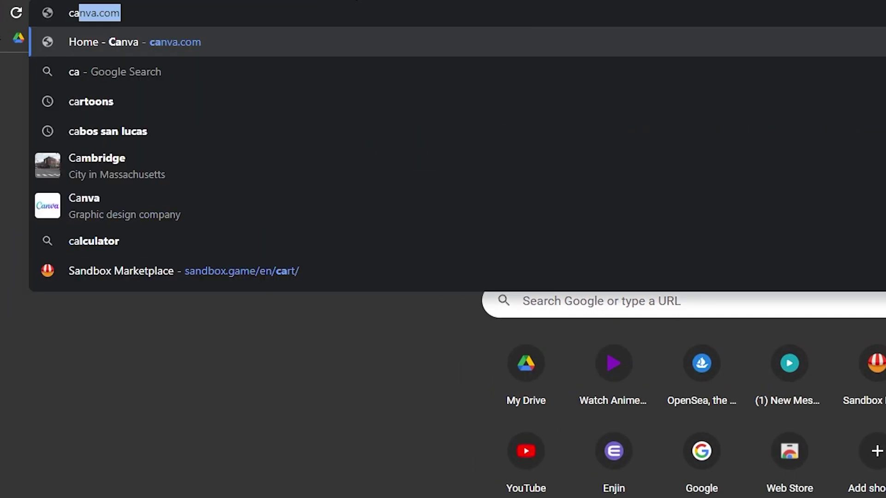
key("Return")
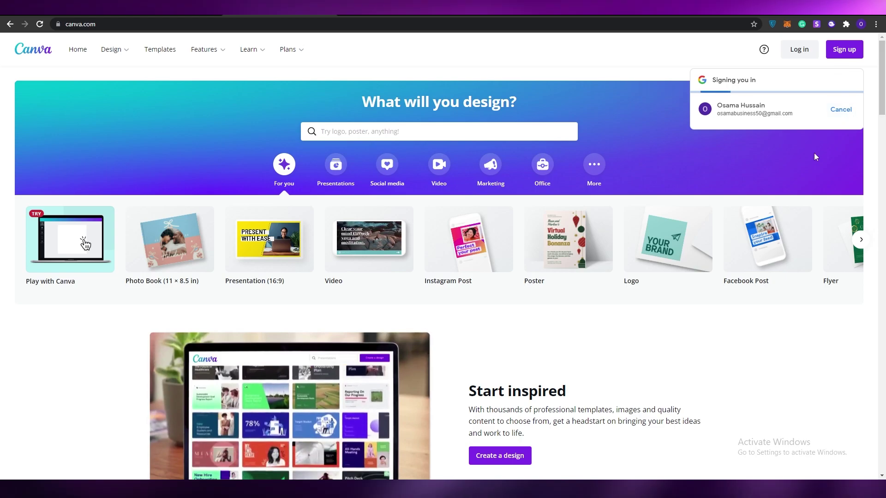
left_click(859, 240)
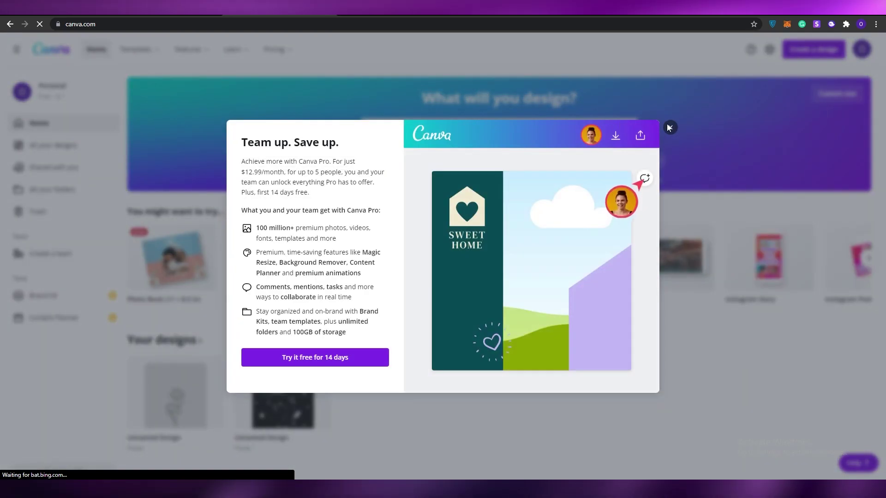
left_click(668, 127)
Search 'twitter header' and open the Twitter Header template results
left_click(381, 129)
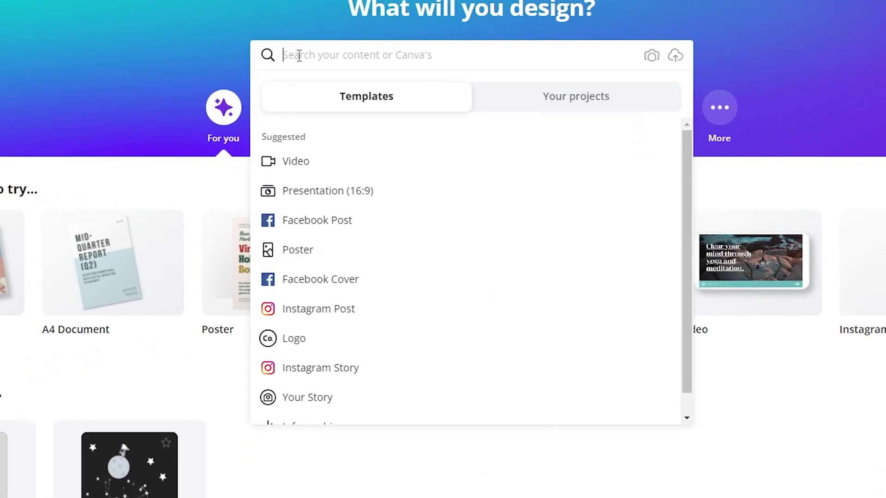
type("tw")
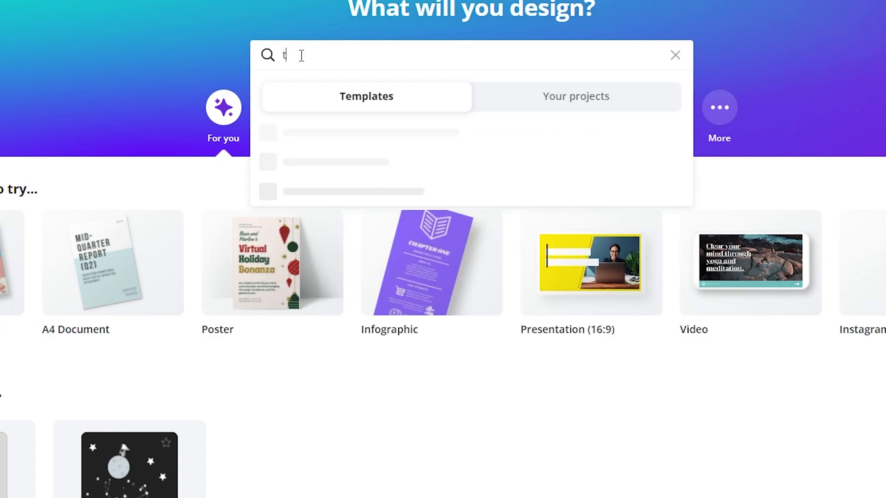
left_click(349, 405)
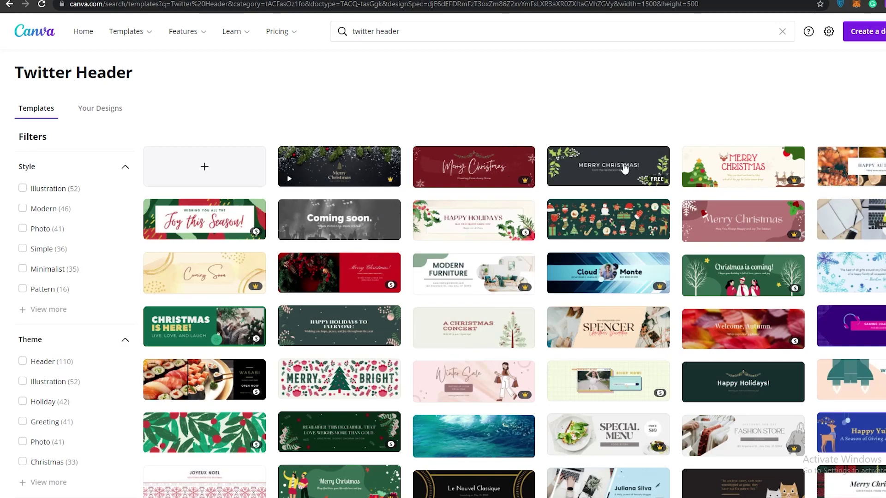
scroll(673, 189, "down", 3)
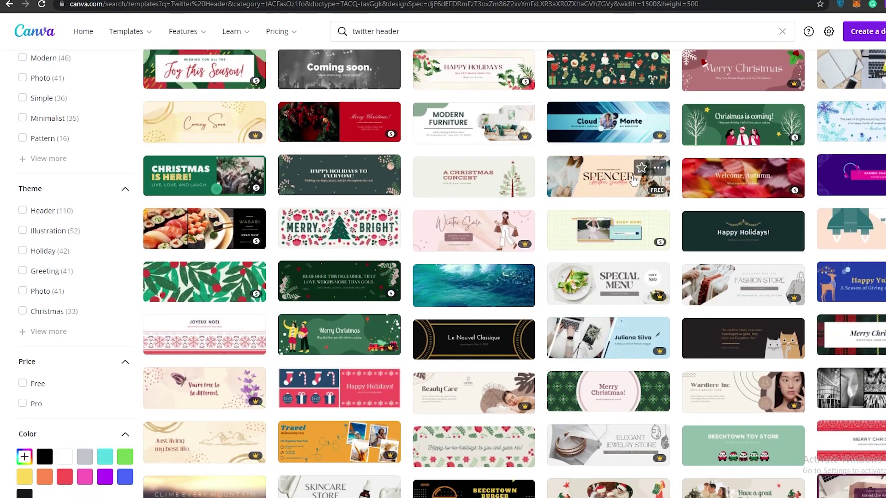
scroll(329, 181, "up", 2)
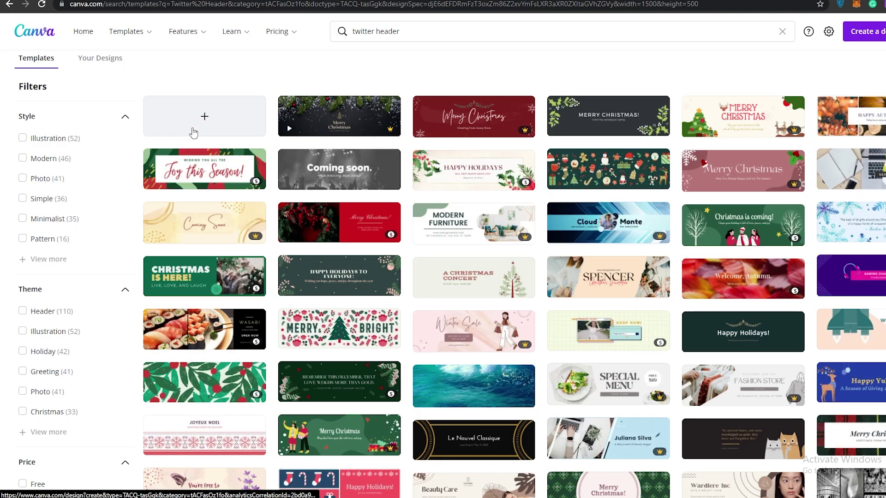
scroll(467, 303, "down", 8)
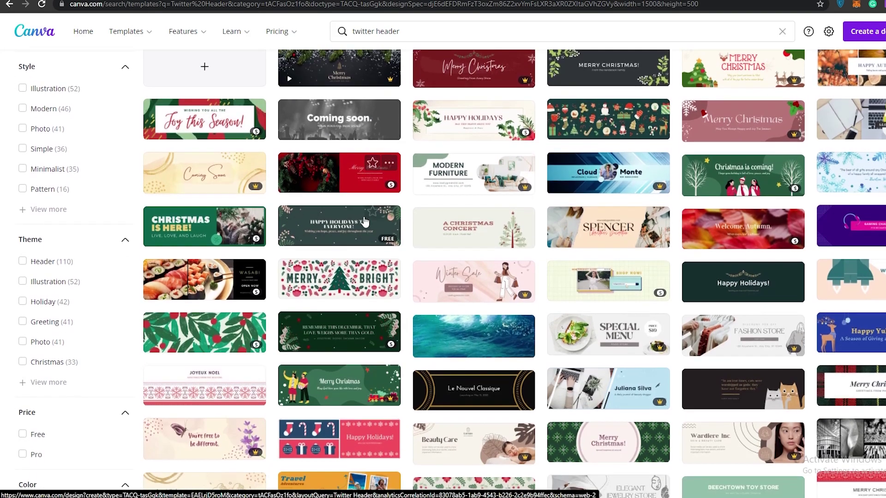
scroll(467, 303, "up", 9)
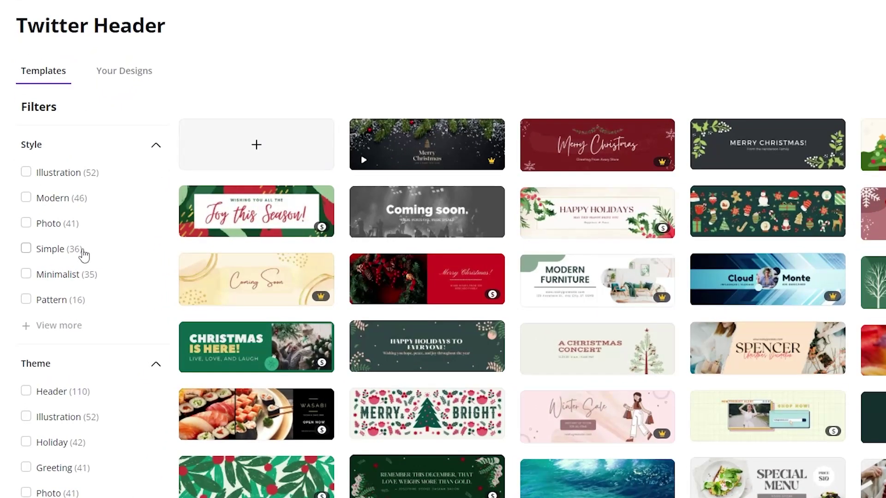
Expand View more under the Style filters and look through the options
left_click(60, 328)
scroll(75, 322, "down", 4)
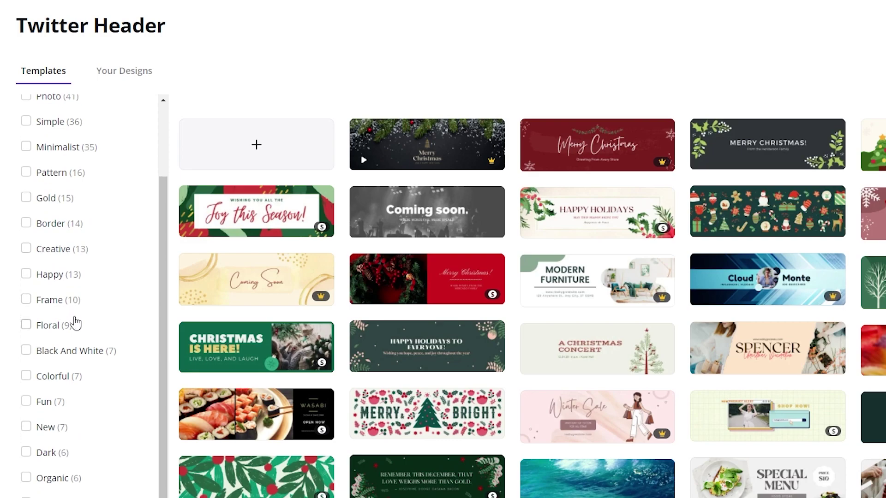
scroll(75, 321, "down", 12)
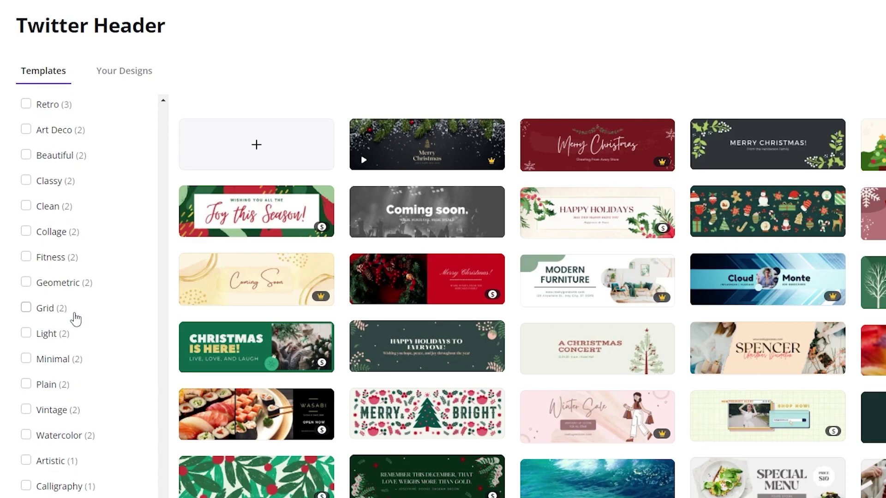
scroll(76, 295, "up", 15)
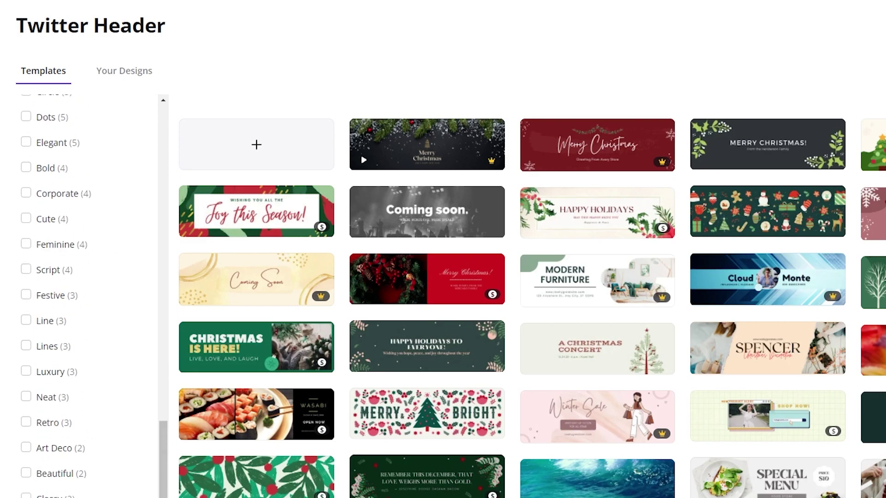
Start a blank Twitter Header design and bring up the Saved Pictures folder
left_click(275, 165)
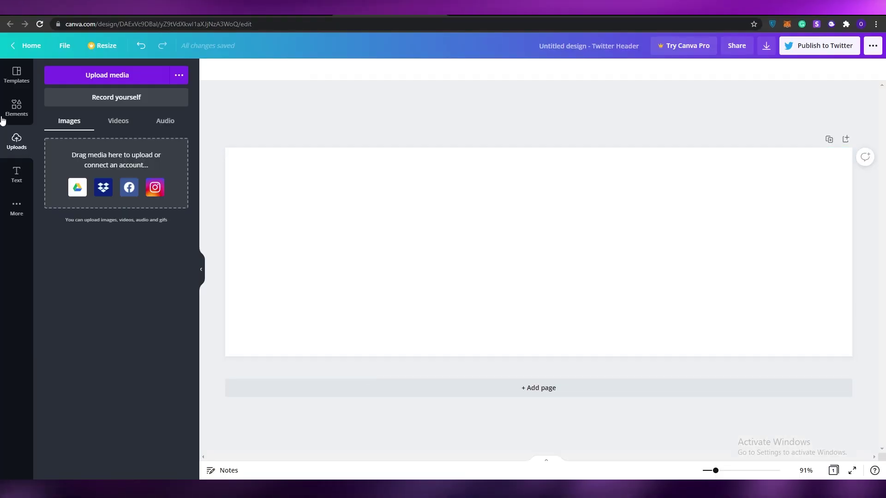
left_click(11, 85)
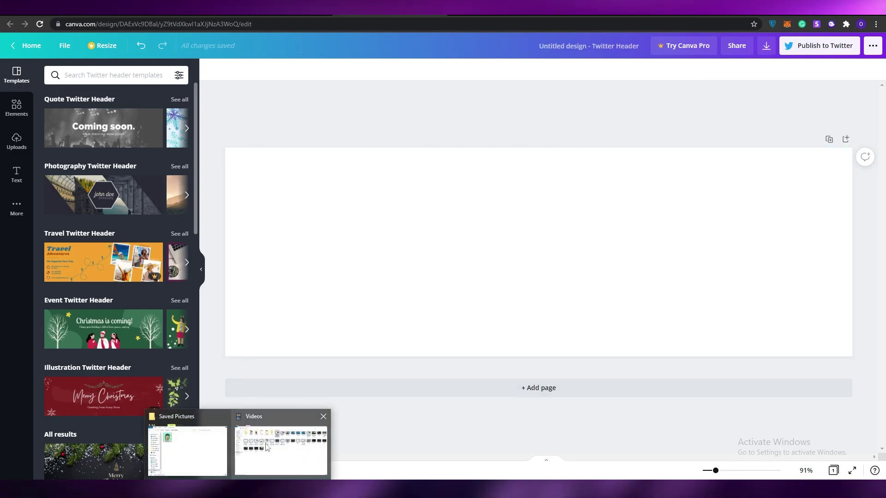
left_click(217, 414)
Place the My NFT image on the page, stretched to full height and centred
left_click_drag(499, 133, 309, 256)
left_click_drag(561, 232, 315, 223)
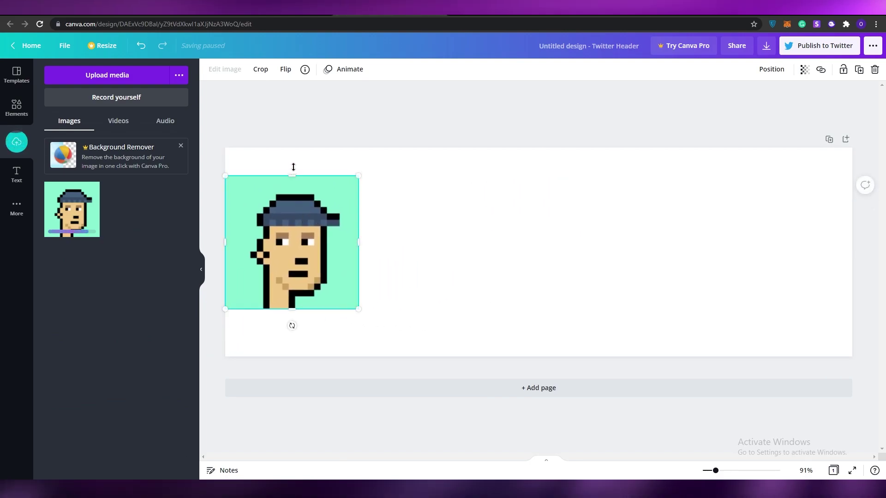
left_click_drag(293, 172, 297, 148)
left_click_drag(293, 309, 310, 365)
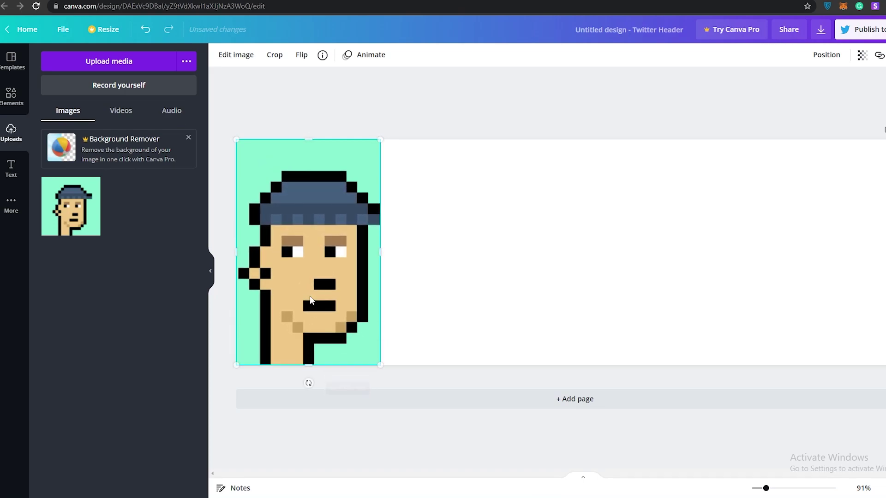
left_click_drag(310, 298, 560, 295)
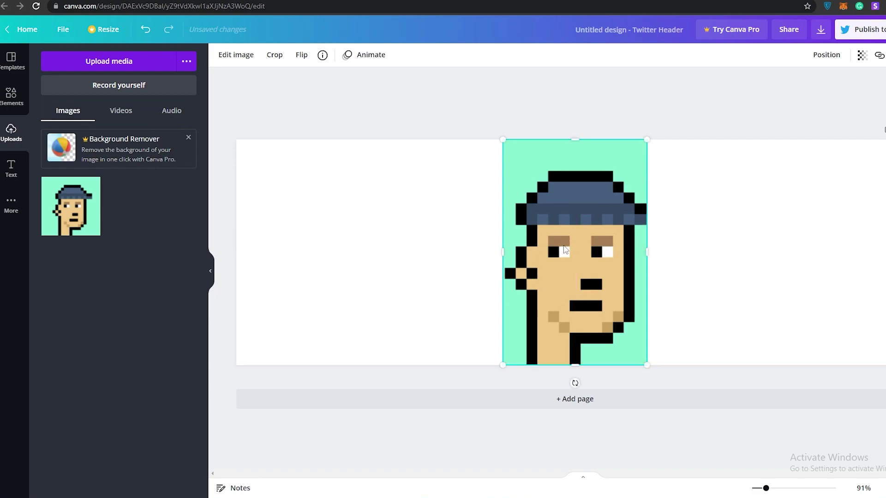
Set the page background to the portrait's mint green from Photo Colors
left_click(326, 226)
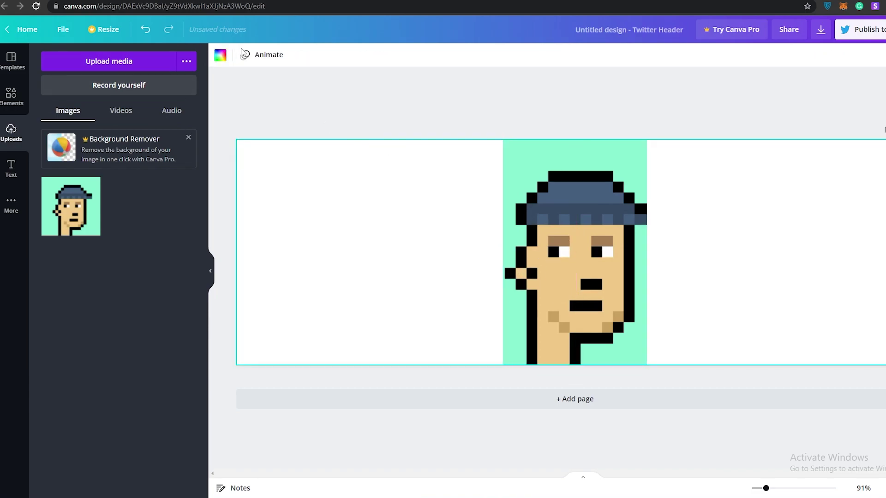
left_click(220, 55)
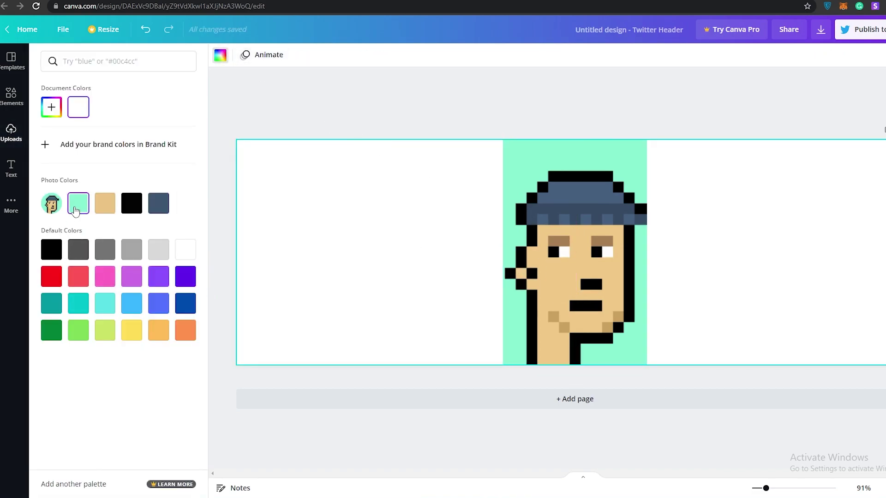
left_click(78, 203)
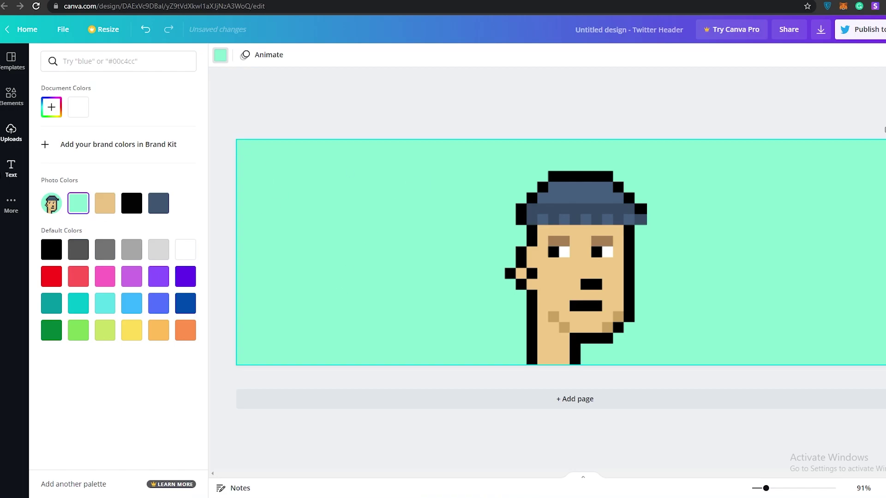
left_click(12, 169)
Add the GLOW text combination to the banner and widen its box
scroll(99, 264, "down", 1)
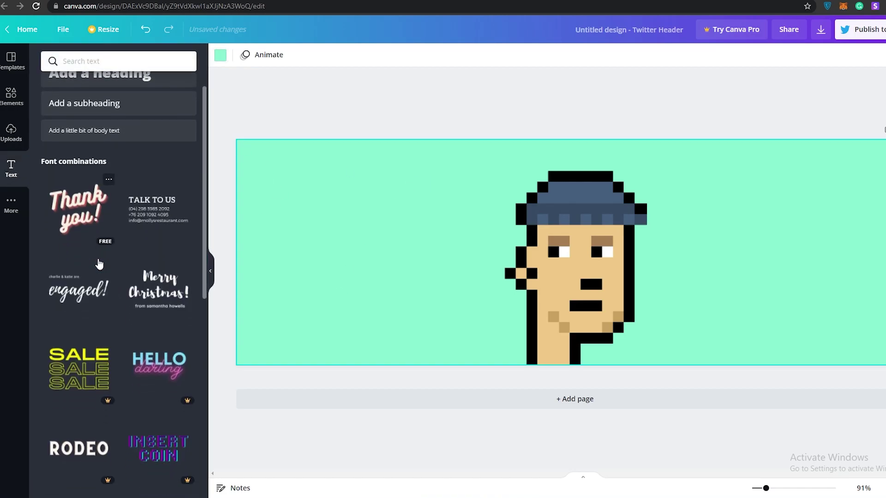
left_click(84, 360)
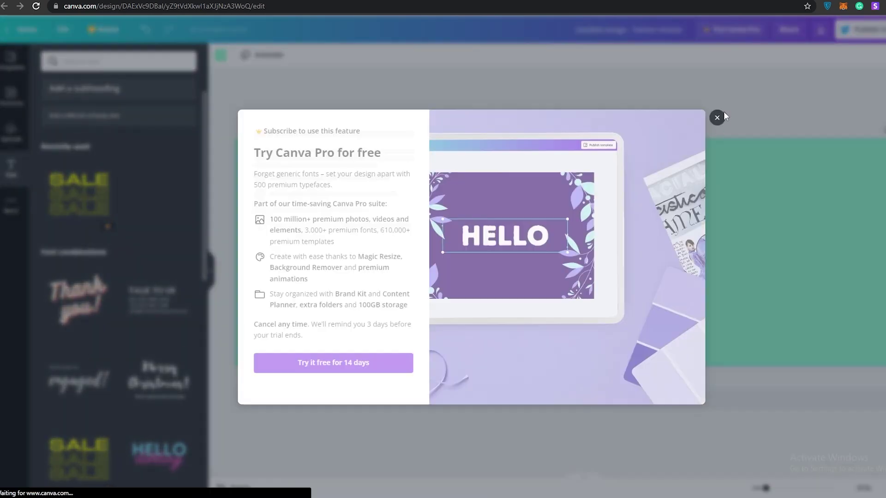
left_click(718, 117)
scroll(92, 406, "down", 1)
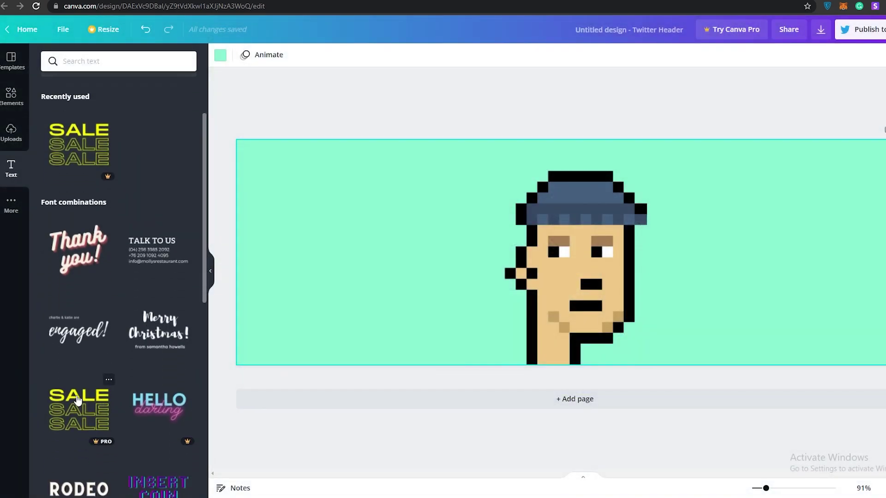
scroll(77, 399, "up", 1)
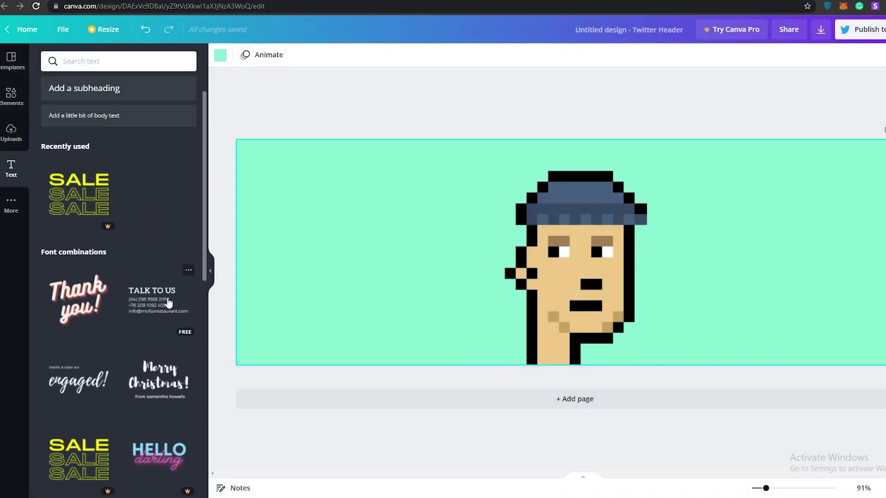
scroll(139, 323, "down", 7)
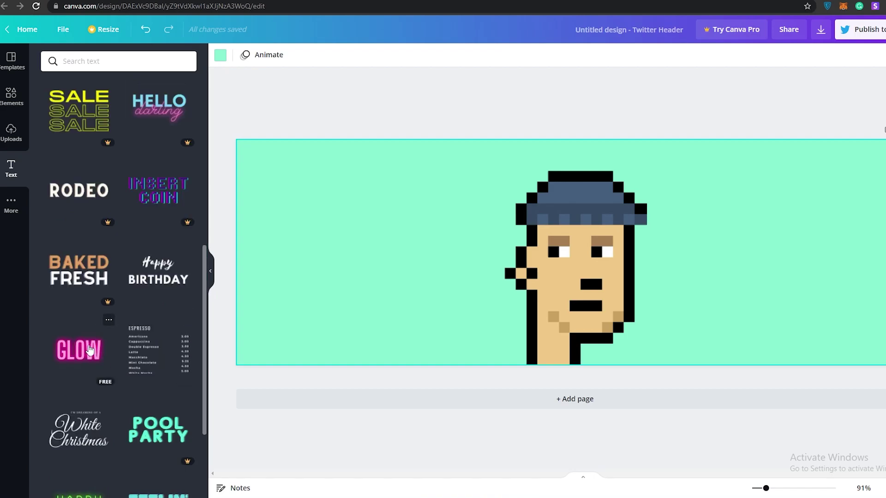
left_click_drag(91, 353, 266, 191)
left_click_drag(589, 236, 551, 227)
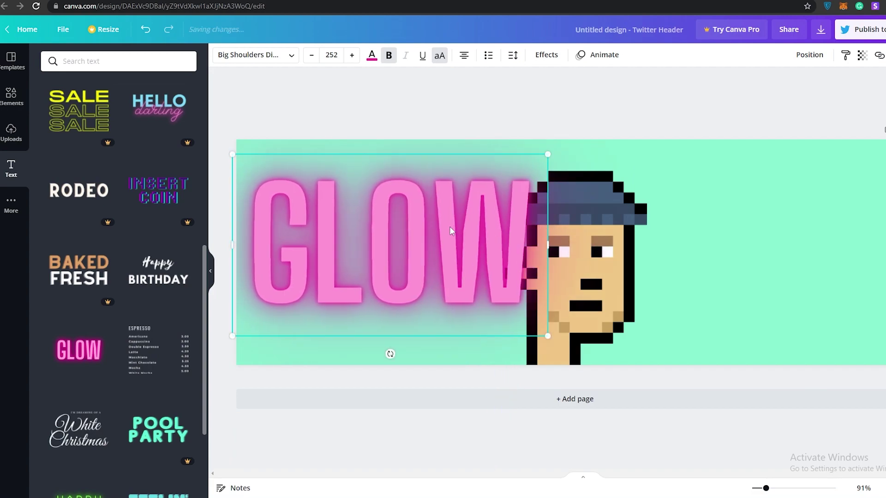
Set the GLOW text's font size to 80
double_click(451, 227)
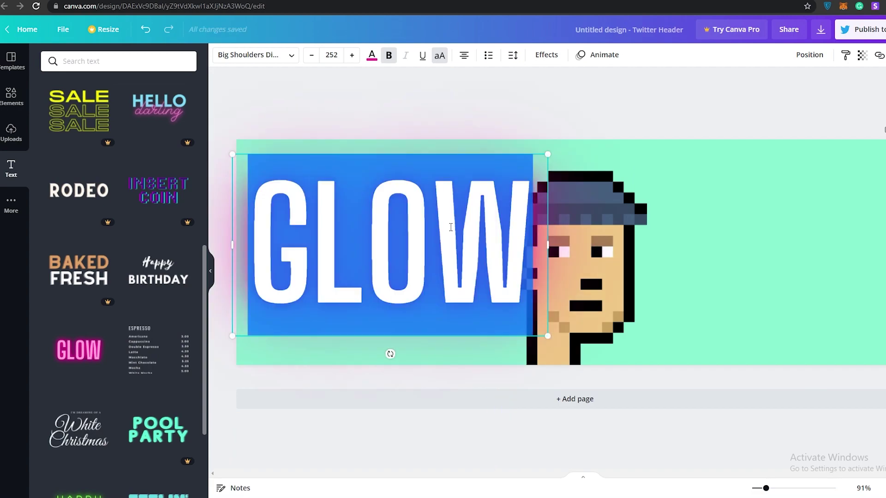
left_click(311, 55)
left_click(311, 55)
left_click(311, 55)
left_click(311, 54)
left_click(311, 55)
left_click(333, 59)
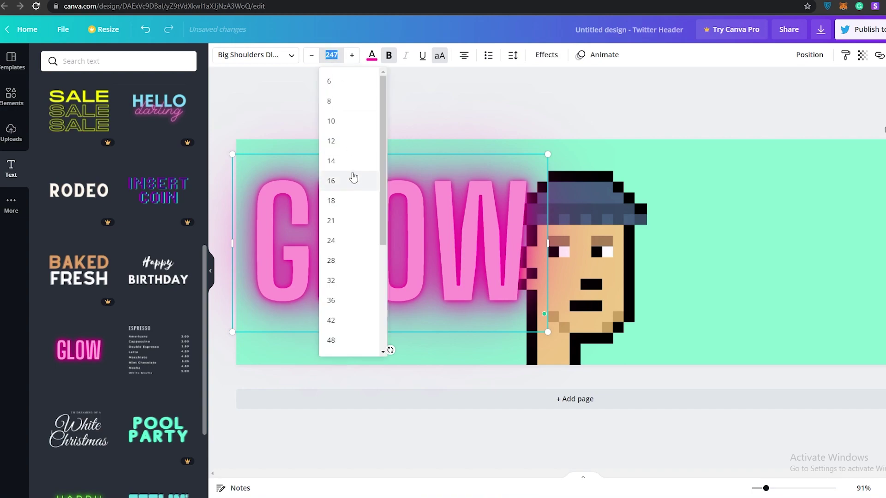
left_click(352, 178)
left_click(340, 58)
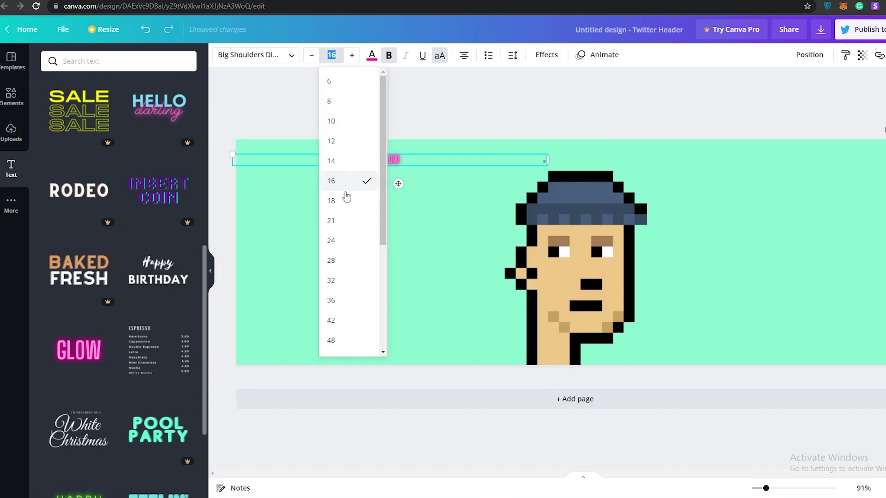
scroll(350, 272, "down", 4)
left_click(350, 271)
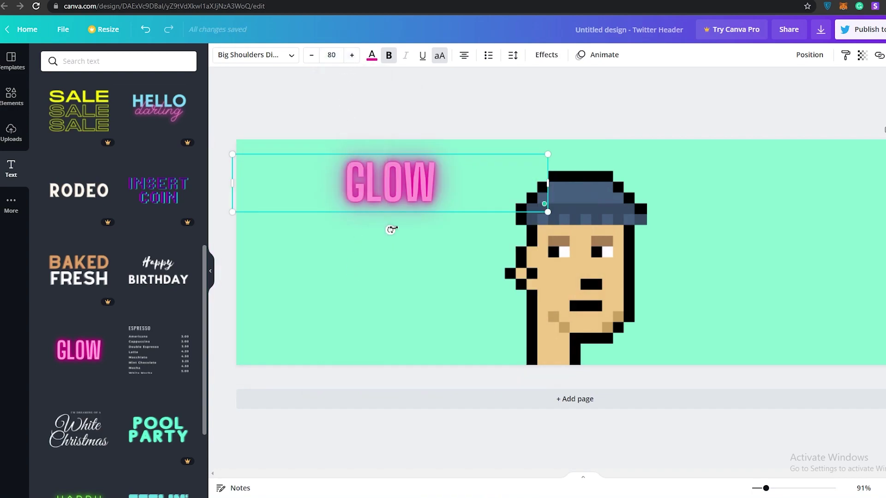
Replace the text with '#NFT' / 'NEW NFTs coming soon' and move it right
double_click(446, 193)
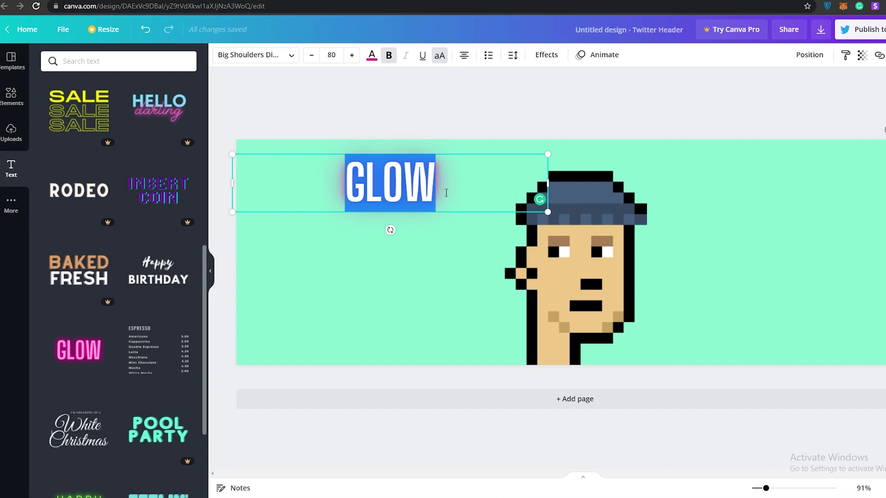
type("#")
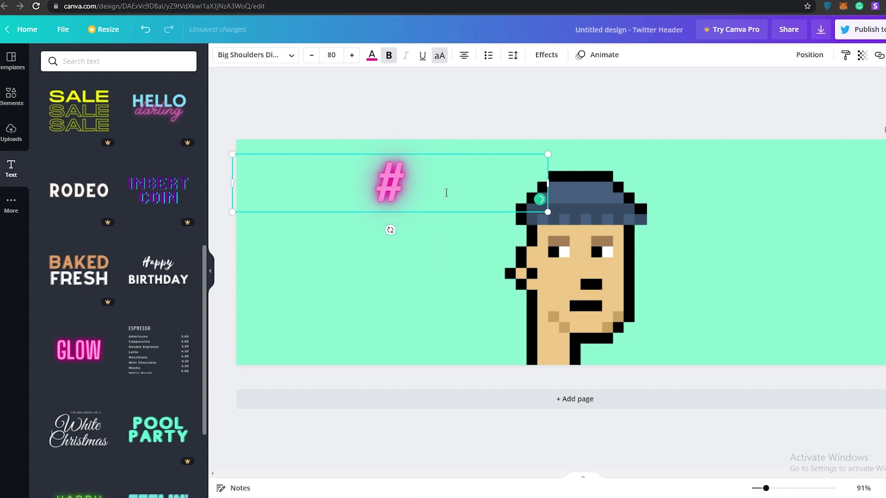
type("NFT")
key("Return")
type("NEW")
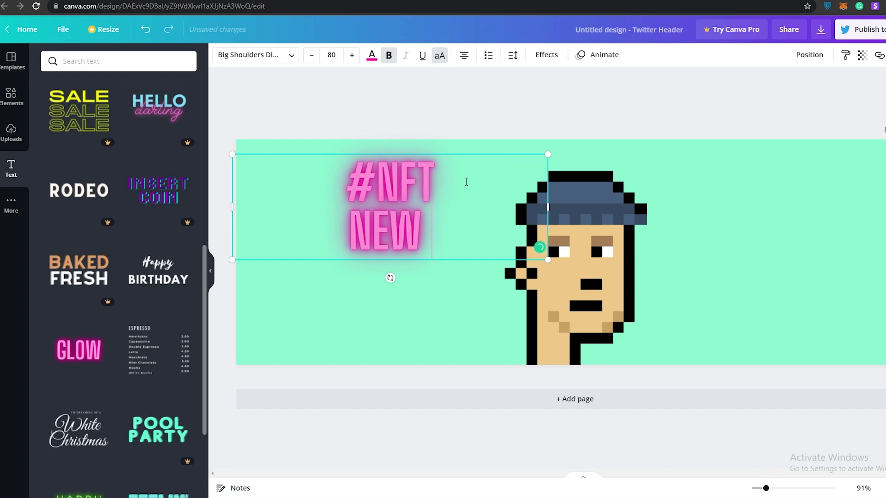
type(" NFTs coming soon")
left_click_drag(548, 230, 456, 228)
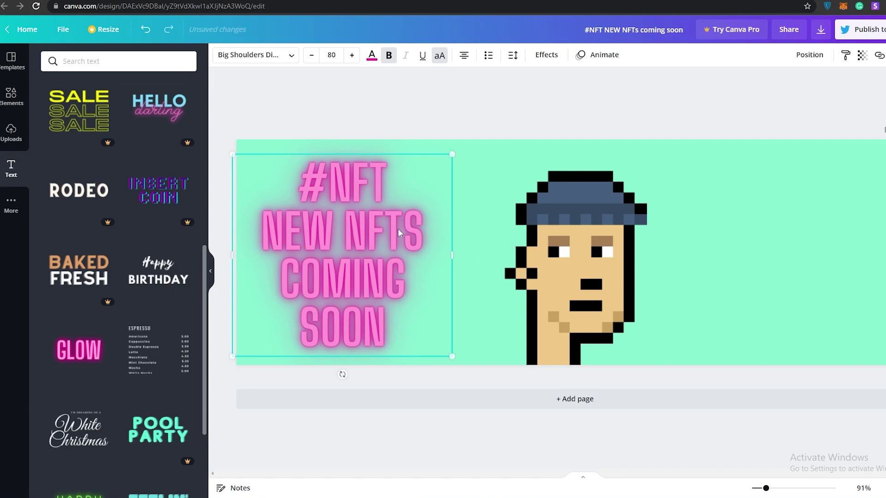
left_click_drag(354, 235, 809, 241)
Add the HUGE SALE text template to the banner and select its SALE word
left_click(282, 330)
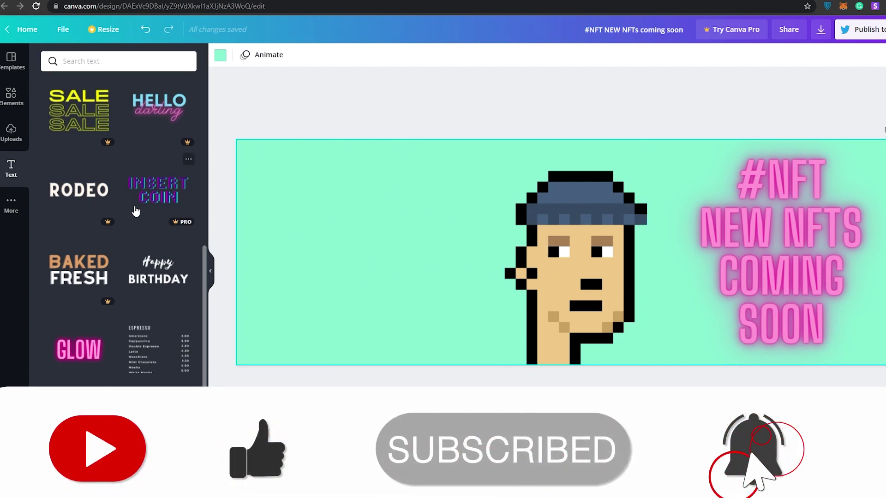
scroll(147, 240, "down", 5)
scroll(142, 252, "down", 8)
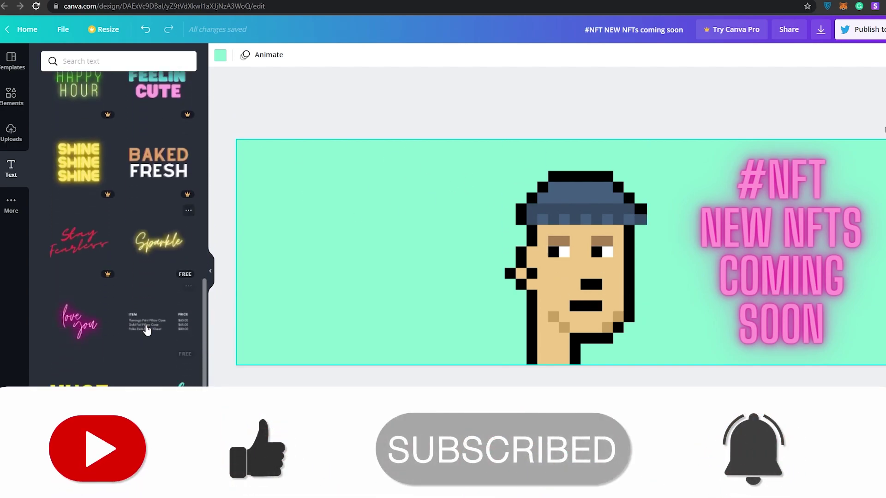
left_click(87, 299)
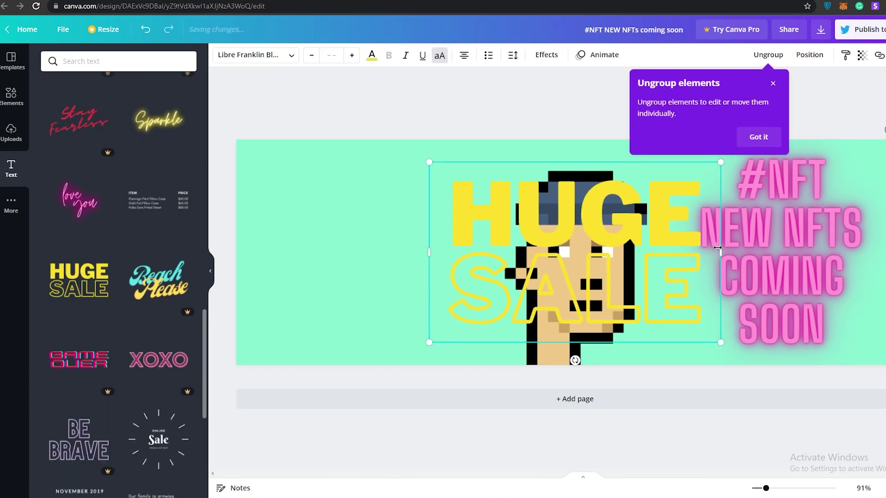
left_click_drag(717, 247, 698, 249)
double_click(552, 283)
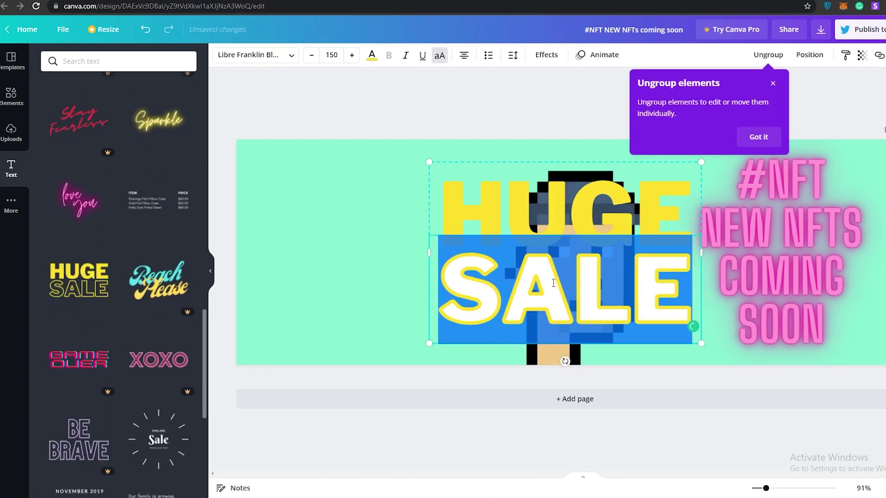
left_click(647, 301)
left_click_drag(683, 300, 441, 293)
Set the HUGE SALE text to size 80 and move it left of the portrait
left_click(331, 55)
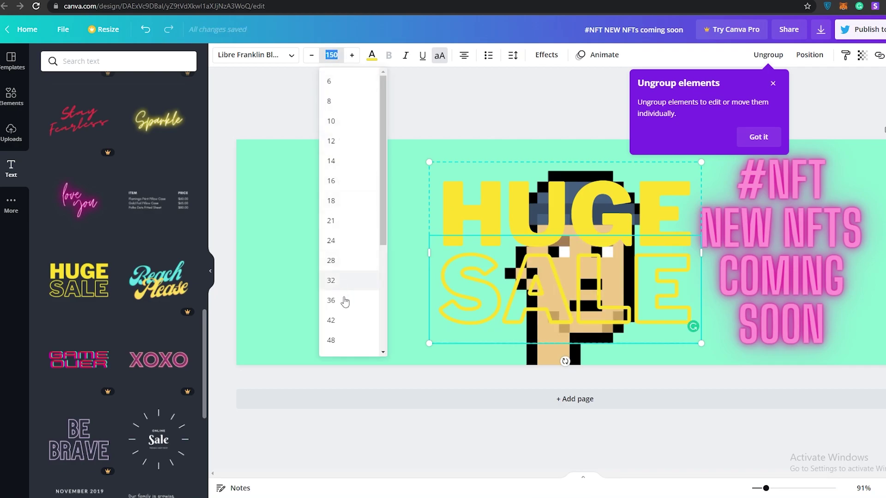
scroll(346, 305, "down", 4)
left_click(349, 331)
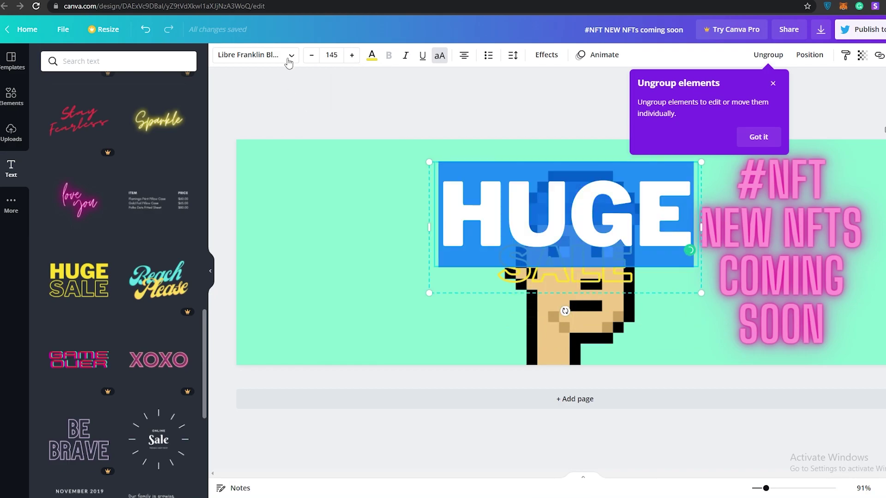
left_click(331, 55)
scroll(350, 277, "down", 2)
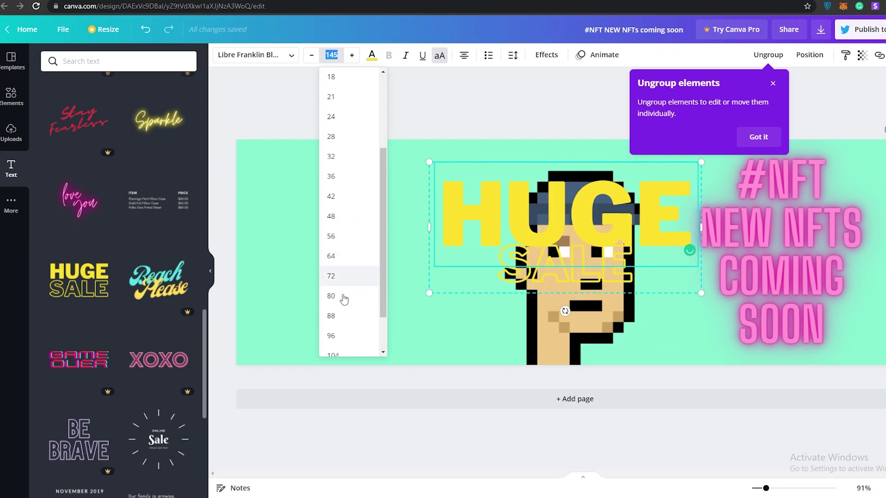
left_click(341, 320)
left_click_drag(547, 211, 364, 211)
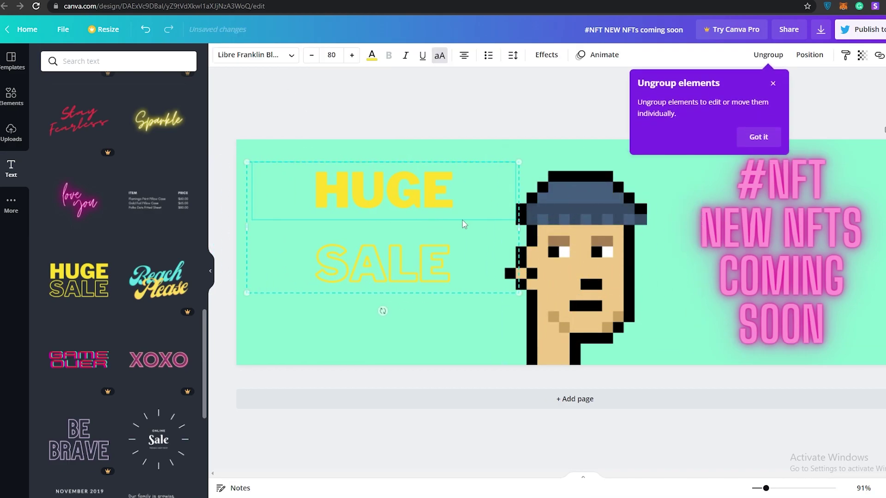
left_click_drag(519, 226, 409, 214)
left_click_drag(345, 218, 340, 239)
Retype the top word and replace the bottom outlined SALE with 'COMING SOON'
double_click(340, 240)
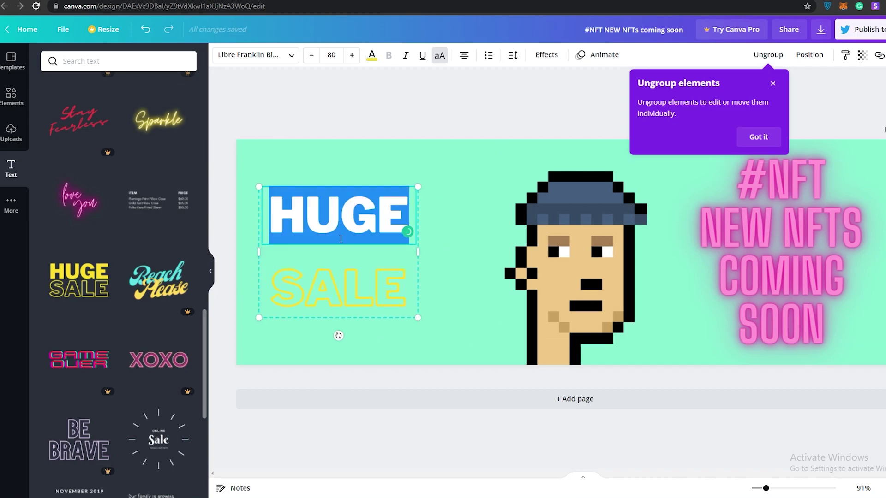
type("SALE")
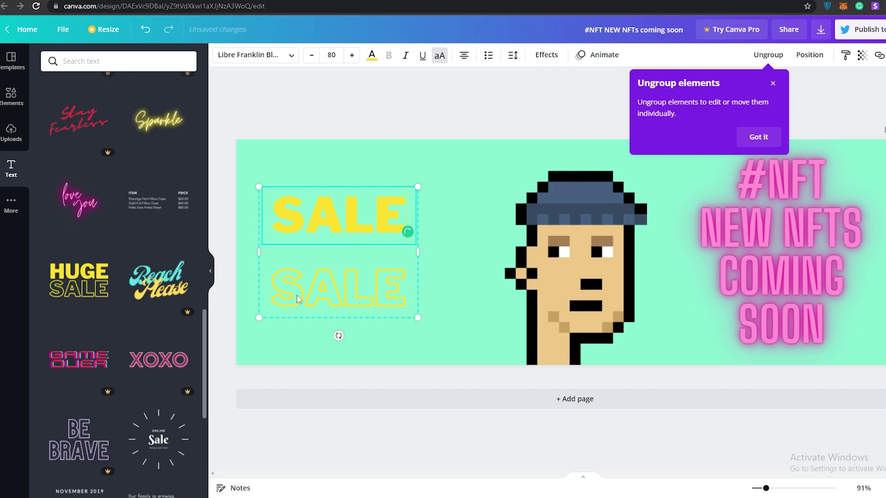
left_click(297, 297)
double_click(297, 295)
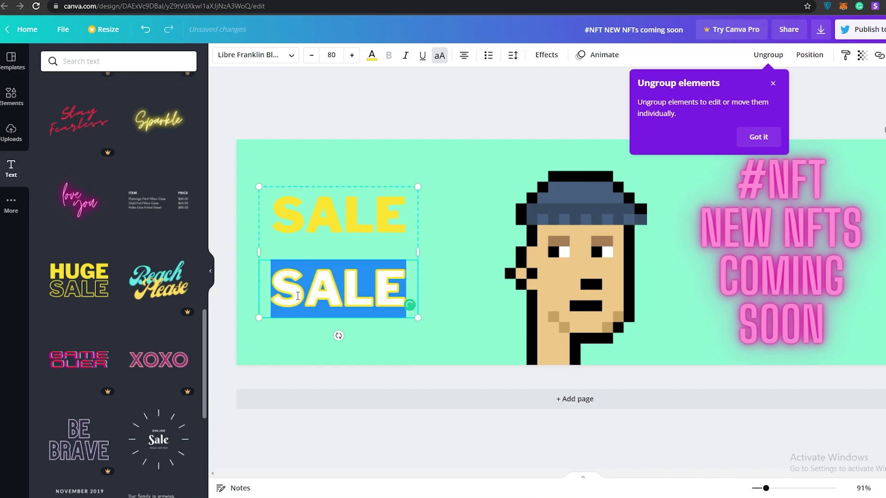
type("CO")
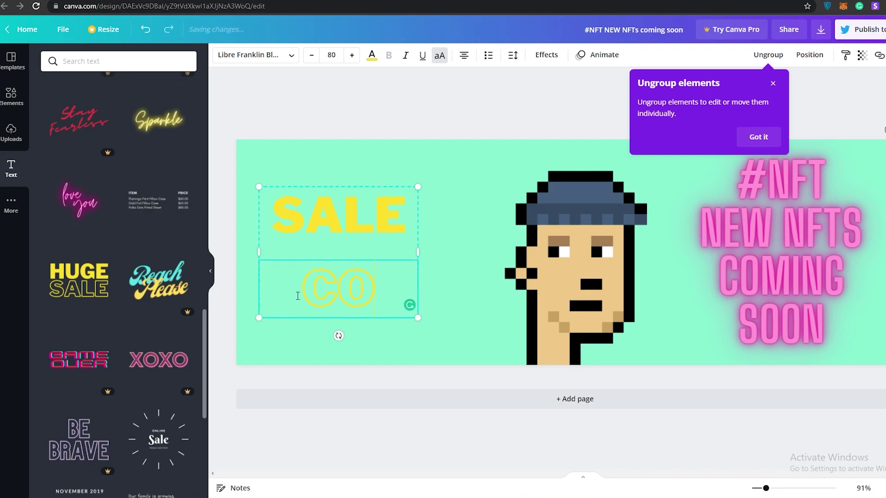
type("MING SOO")
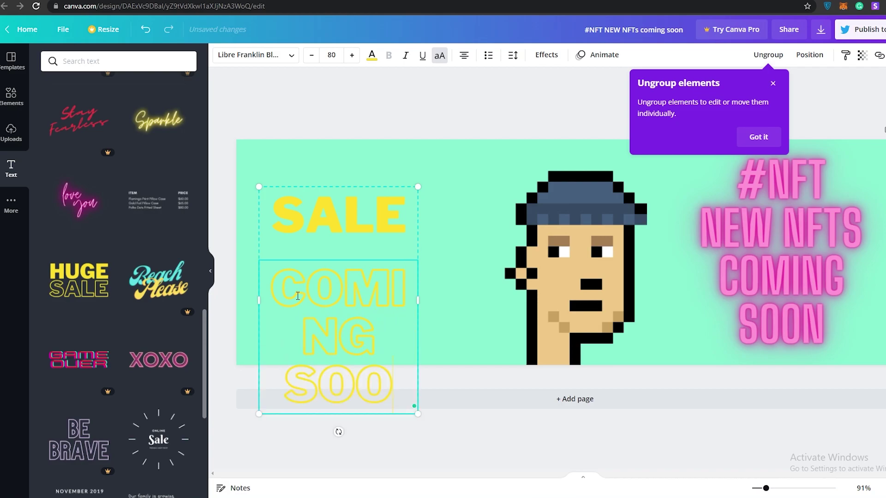
type("N")
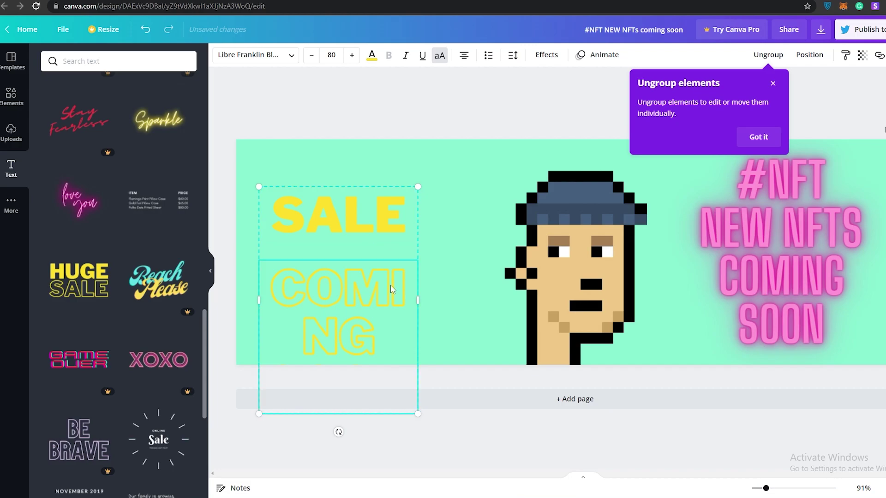
Move the SALE / COMING SOON block up and widen it so COMING SOON wraps to two lines
left_click_drag(390, 285, 466, 249)
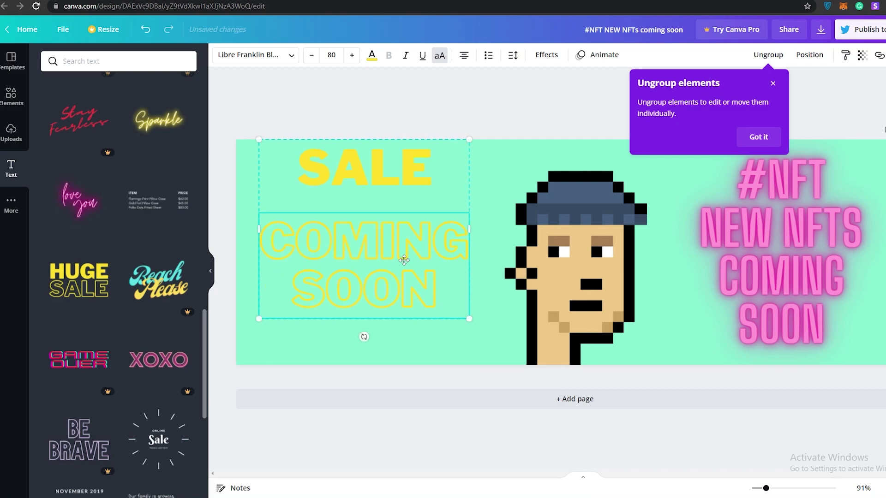
mouse_move(403, 259)
left_mouse_down()
mouse_move(403, 252)
mouse_move(398, 264)
mouse_move(434, 257)
mouse_move(412, 266)
left_mouse_up()
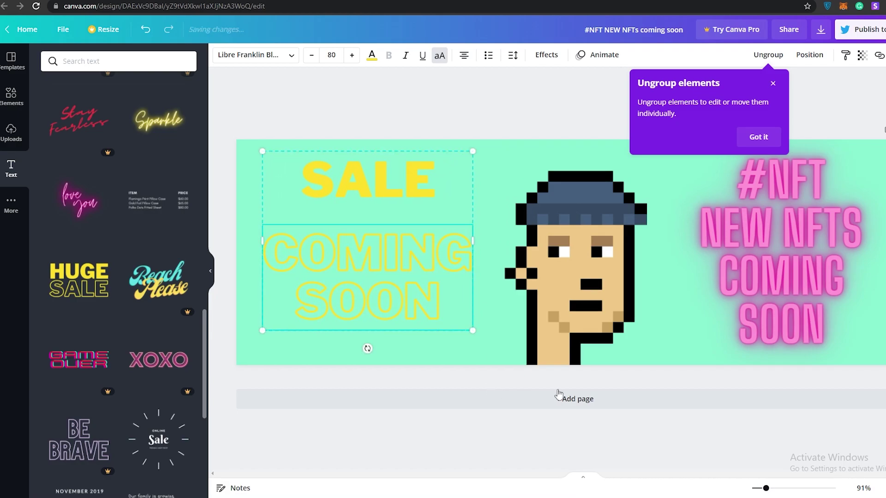
left_click(366, 347)
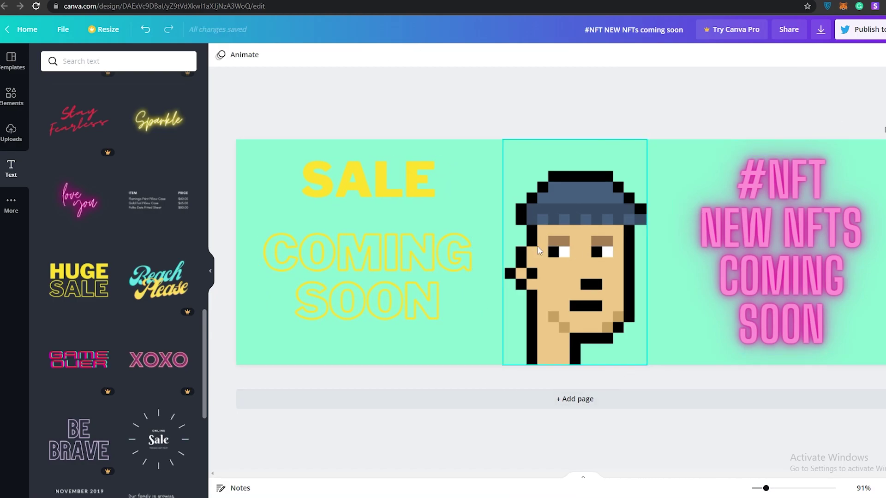
Download the Canva NFT banner design as a JPG file and save it
left_click(820, 31)
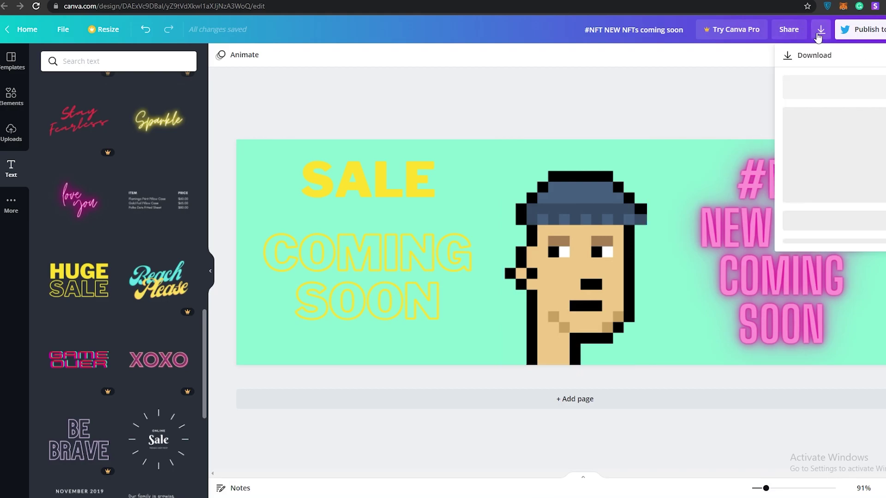
left_click(817, 99)
left_click(797, 127)
left_click(775, 323)
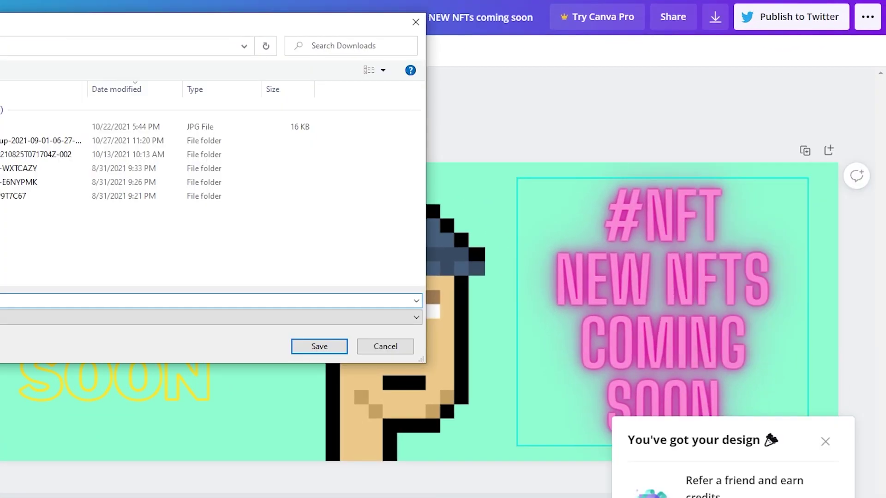
key("Return")
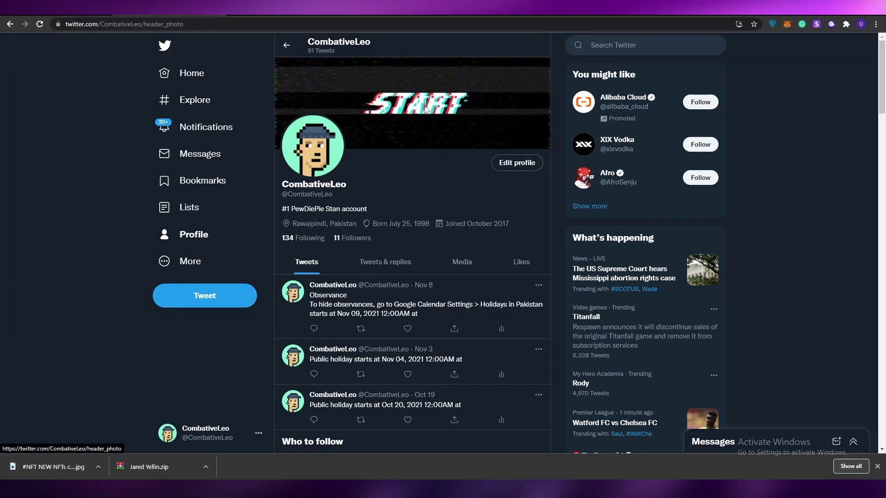
View the current header photo, then remove it in the Edit profile form
left_click(365, 135)
left_click(376, 53)
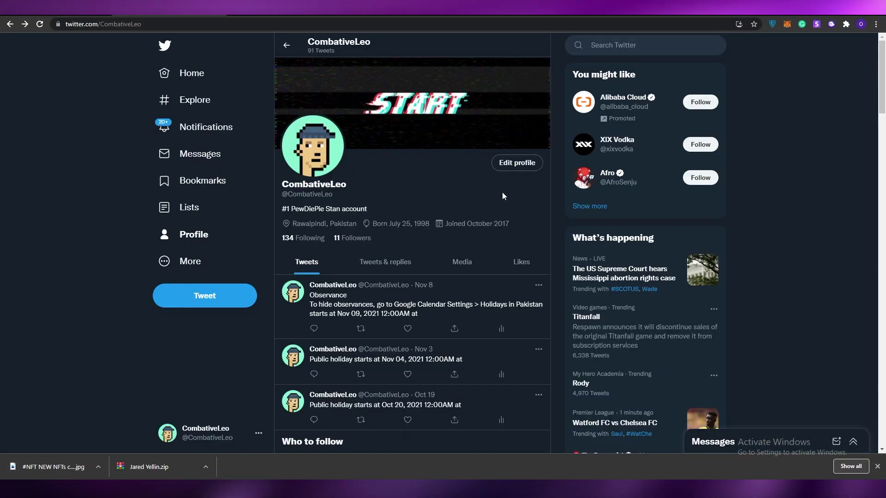
left_click(516, 167)
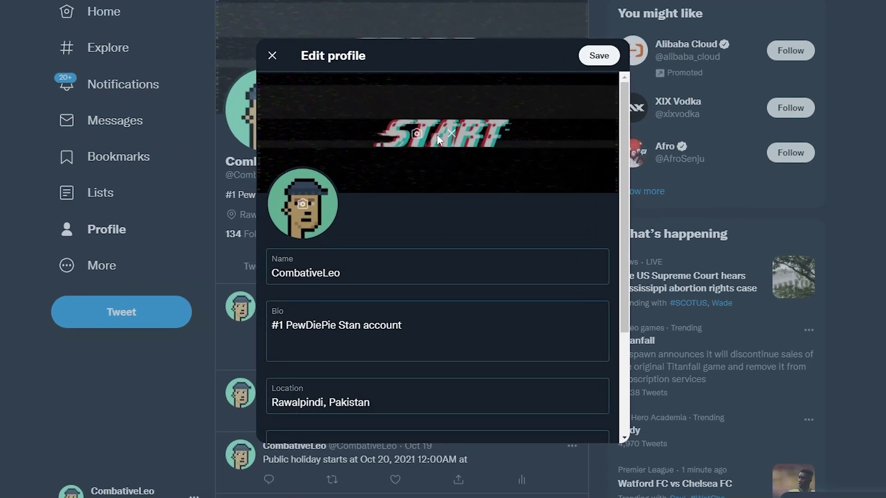
left_click(446, 157)
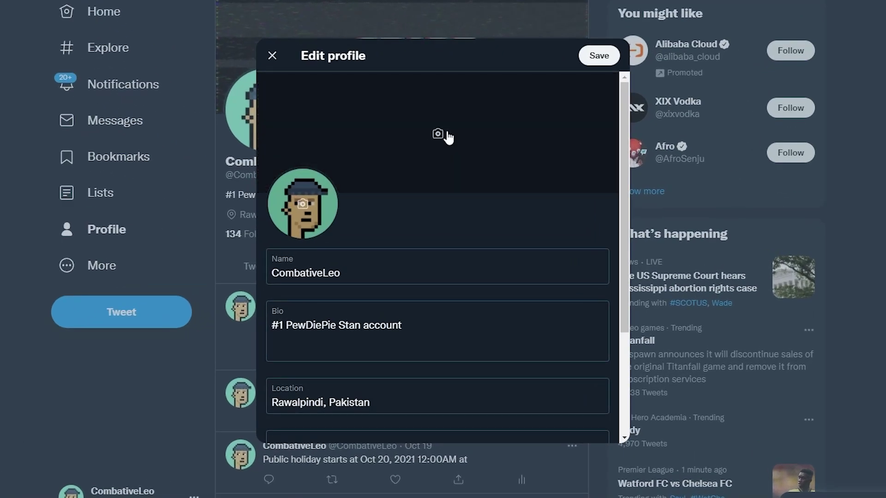
Set the '#NFT NEW NFTs coming soon' Canva image as the new profile header
left_click(432, 137)
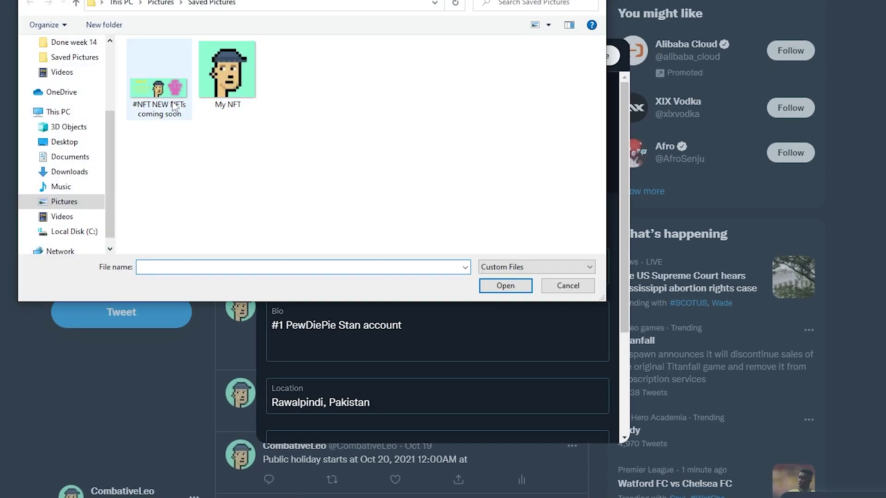
left_click(171, 103)
left_click(503, 286)
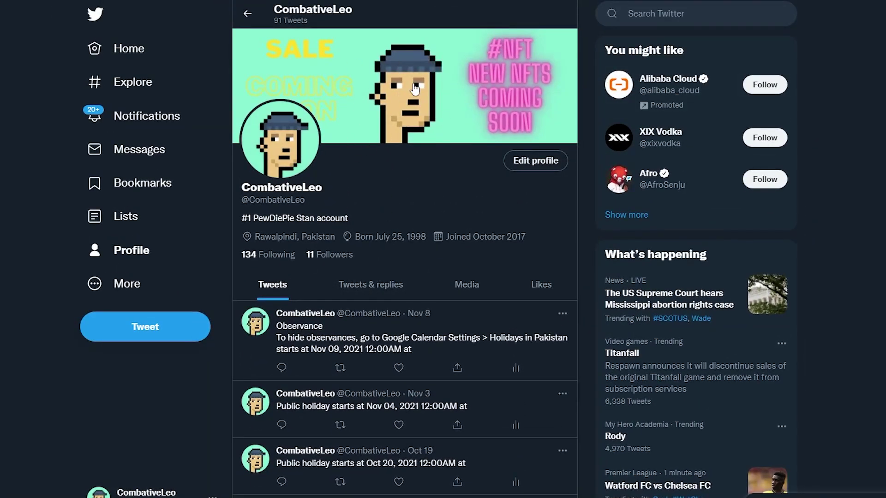
scroll(421, 155, "down", 2)
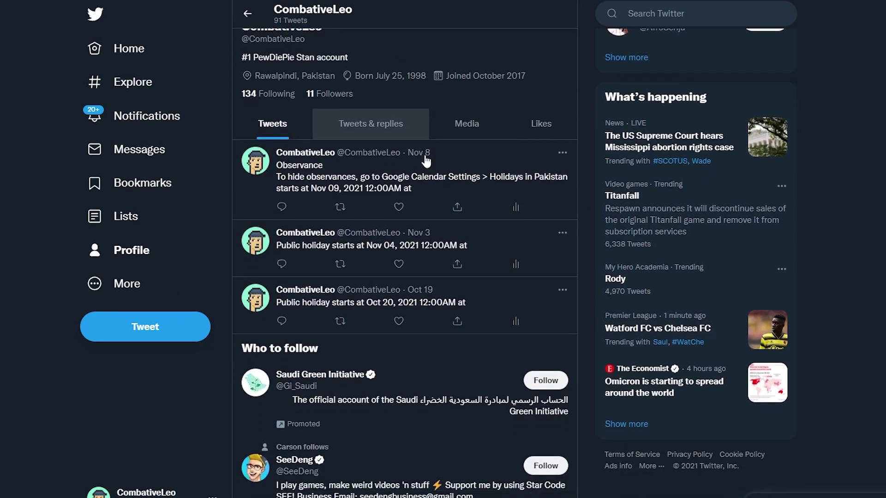
scroll(425, 157, "up", 1)
scroll(425, 159, "down", 5)
scroll(421, 166, "up", 6)
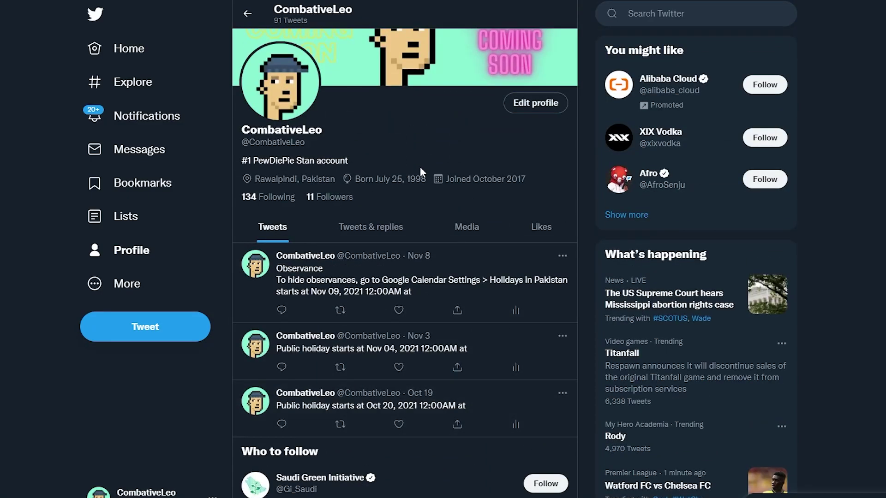
Replace the bio with #NFTs, #NFTlover and #NFTcreator on separate lines
left_click(506, 169)
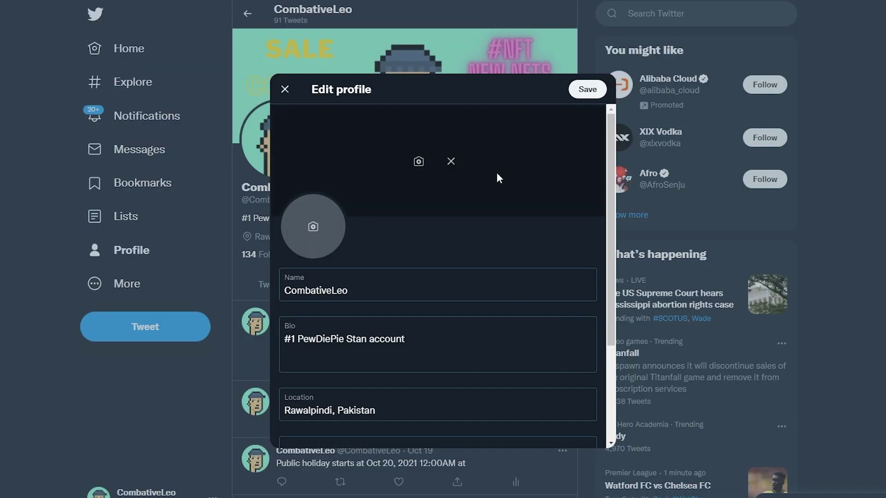
scroll(376, 257, "down", 3)
triple_click(358, 226)
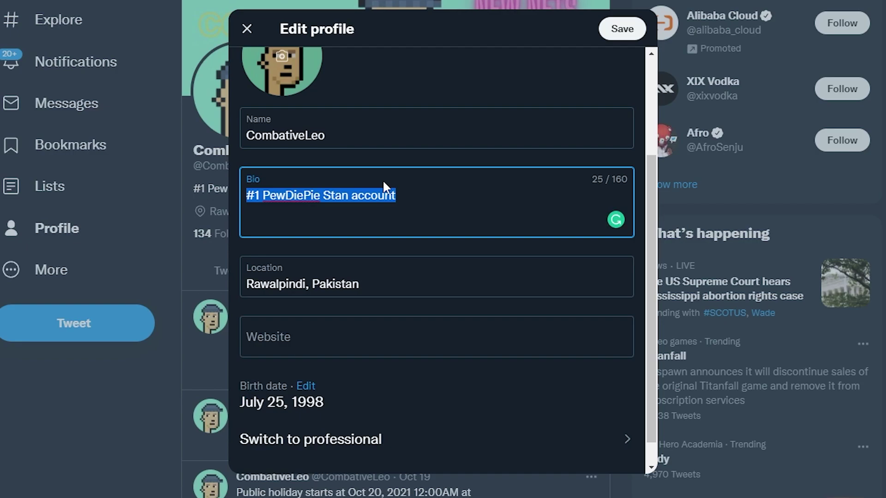
type("#NFT")
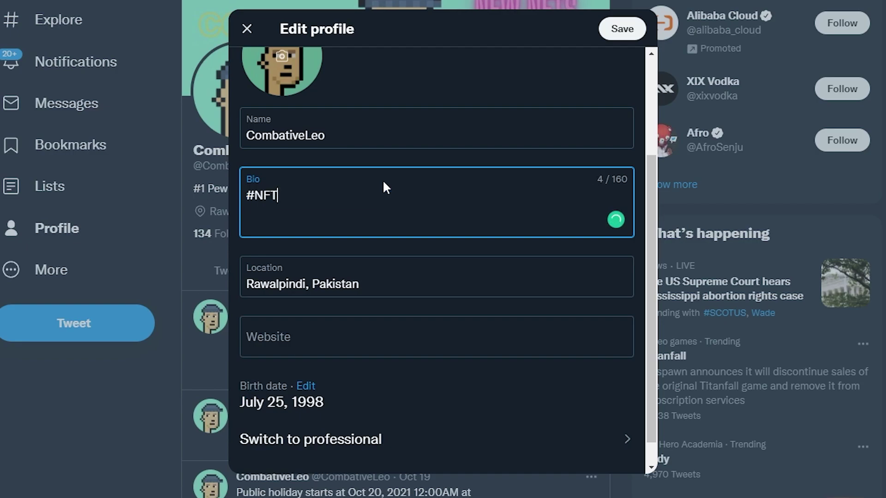
type("s")
key("Return")
type("#NFTlover")
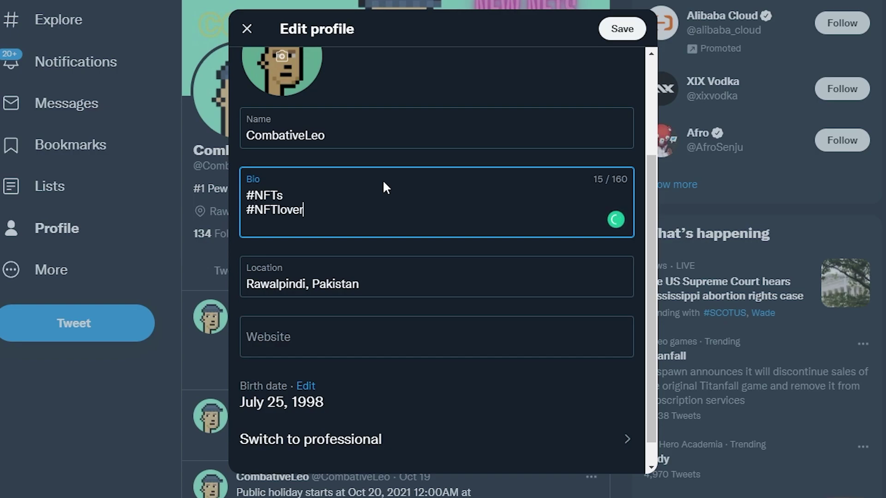
key("Return")
type("#NFT")
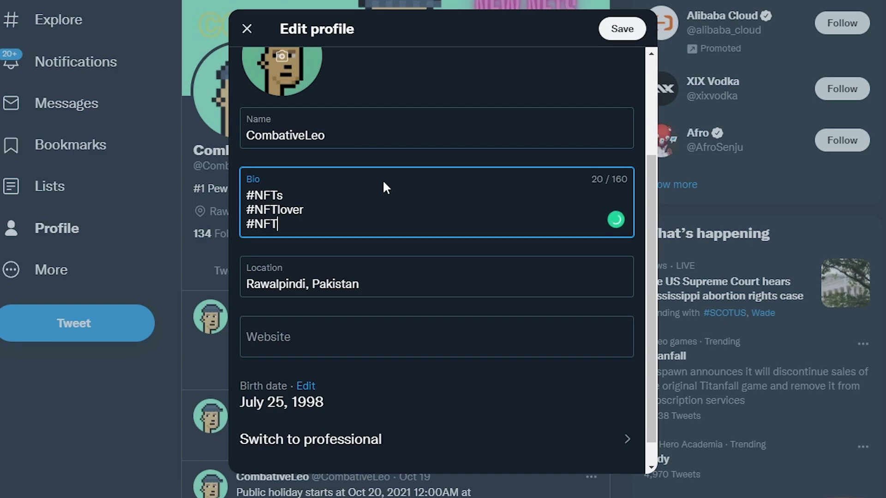
type("creator")
Add the line 'I love NFTs and I support it' and save the profile
scroll(365, 240, "down", 1)
scroll(353, 208, "up", 2)
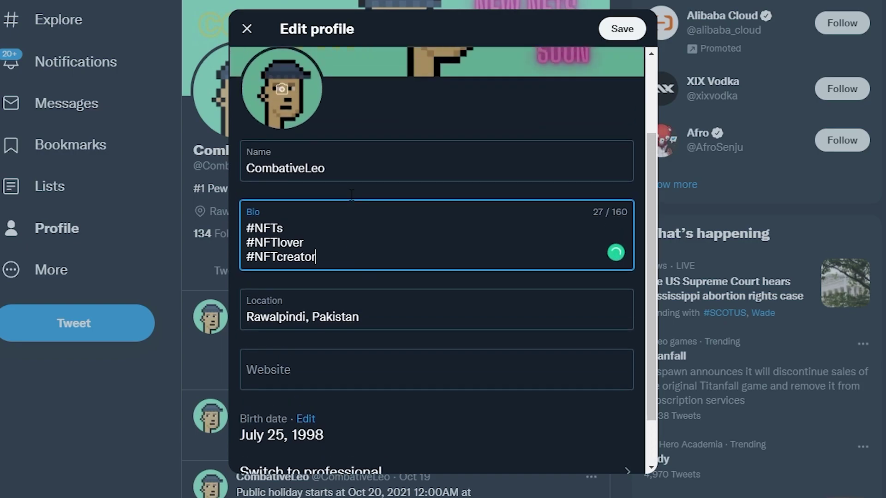
key("Return")
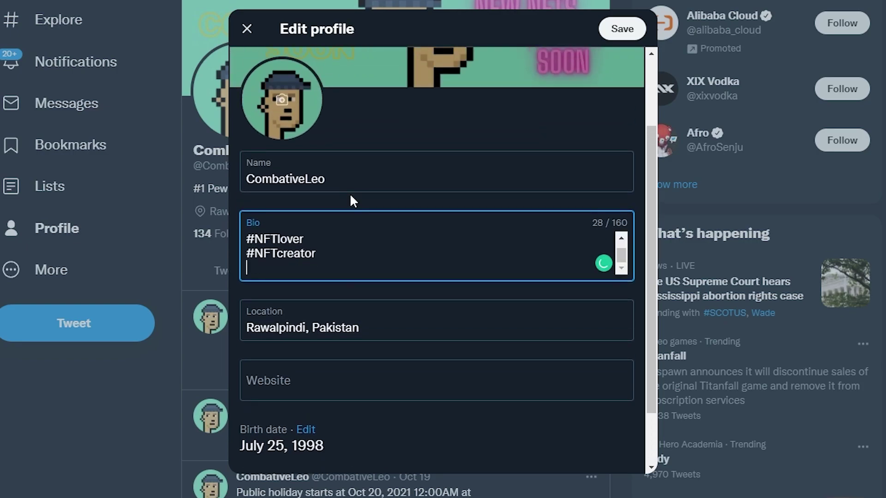
type("I love NFTs and I support it")
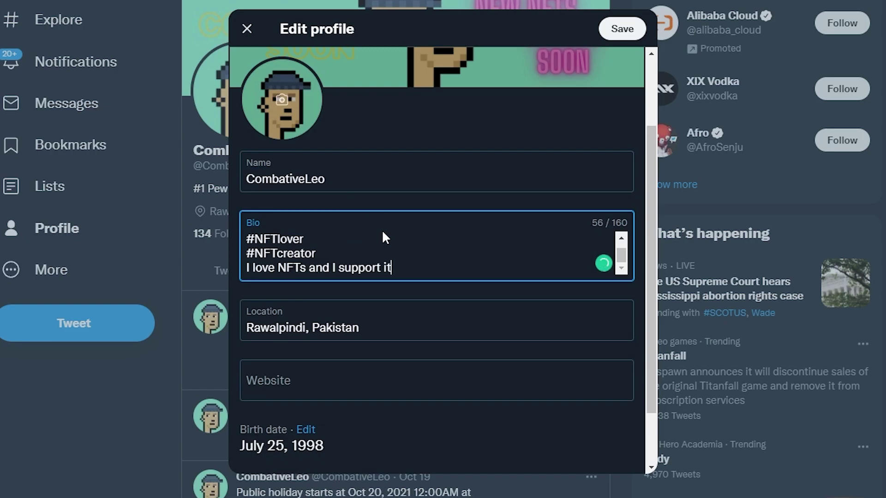
scroll(380, 229, "up", 2)
scroll(305, 276, "down", 3)
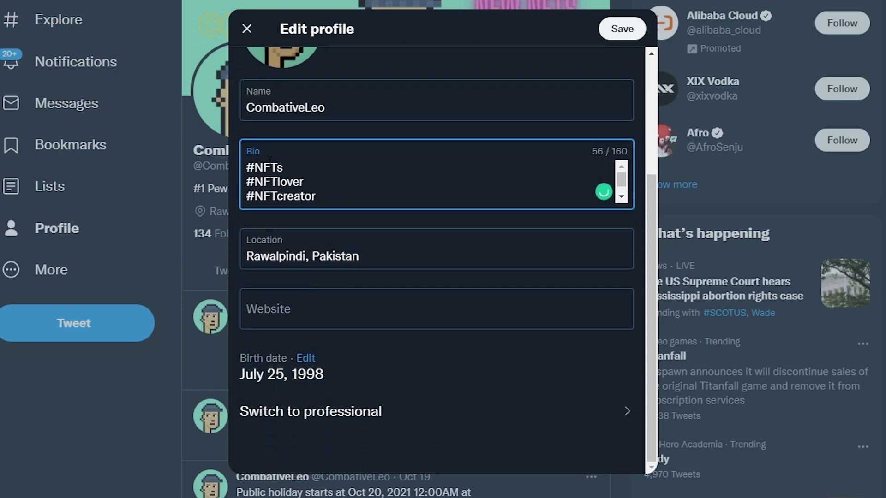
scroll(270, 159, "down", 1)
scroll(320, 197, "up", 1)
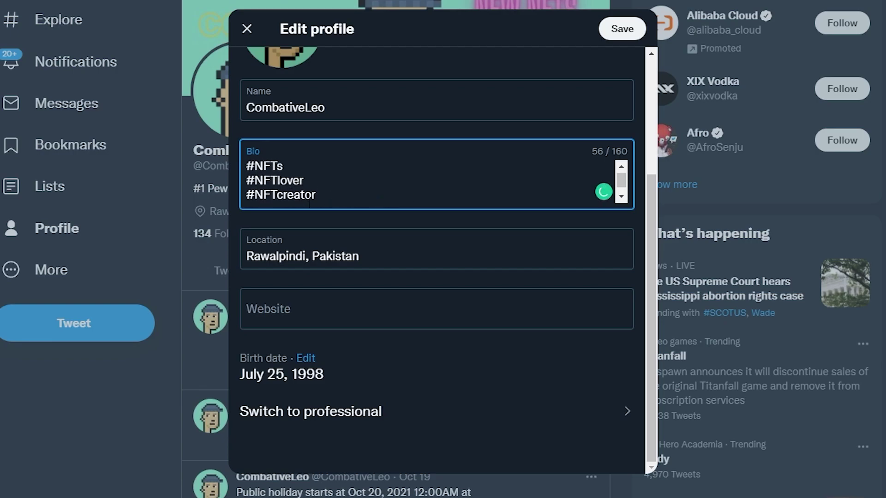
scroll(331, 177, "down", 1)
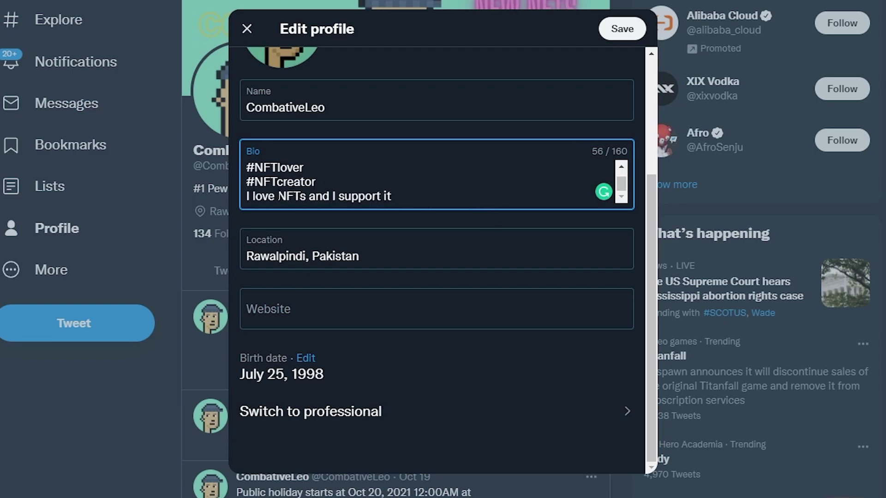
left_click(620, 28)
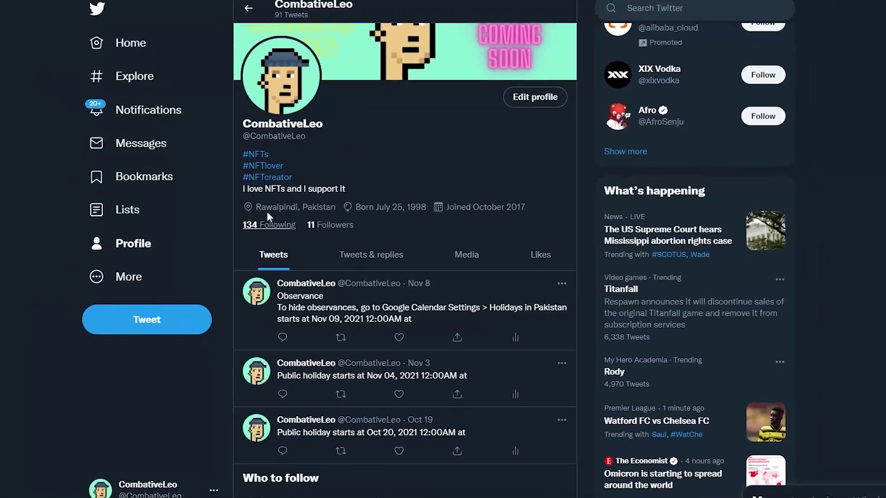
Go back from the profile to the #nftcreator search results
scroll(325, 253, "up", 1)
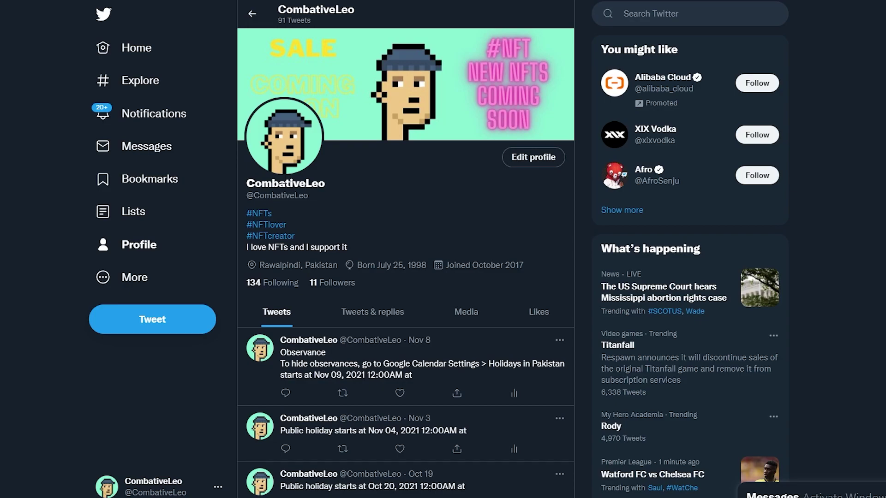
left_click(252, 14)
Replace the #nftcreator query with #nftgive to bring up NFT giveaway account suggestions
scroll(451, 203, "down", 5)
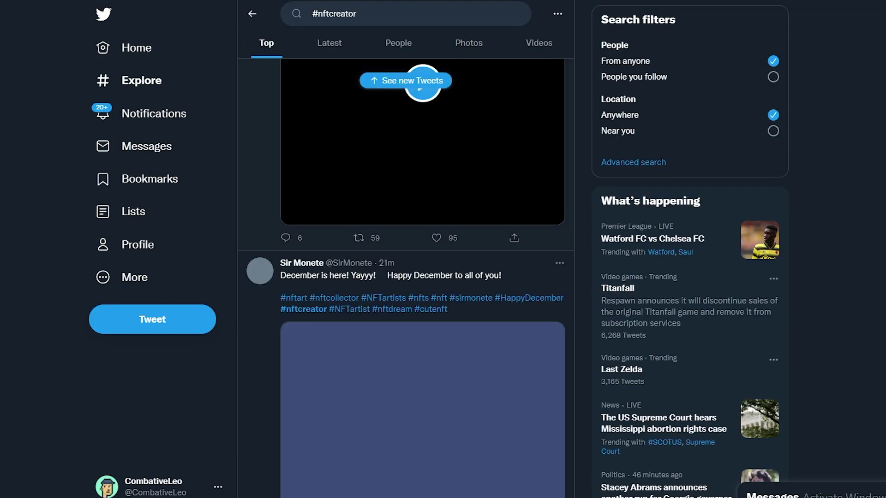
left_click(361, 14)
key("ctrl+a")
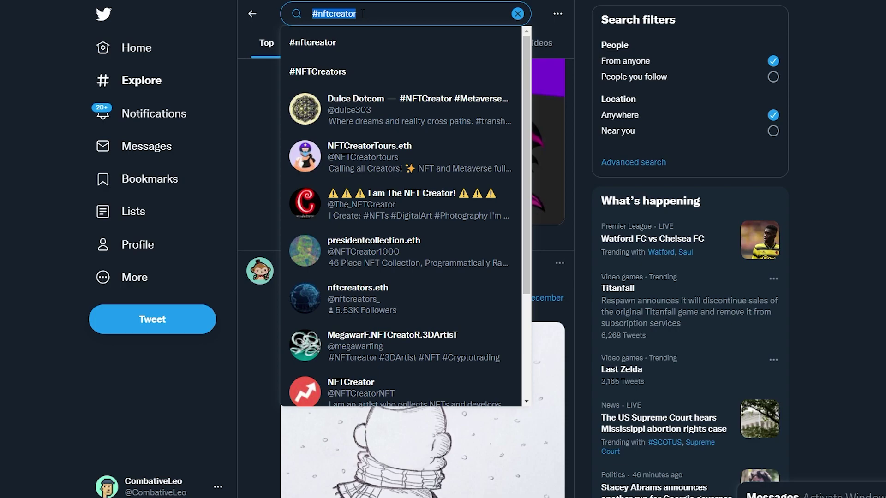
left_click(31, 311)
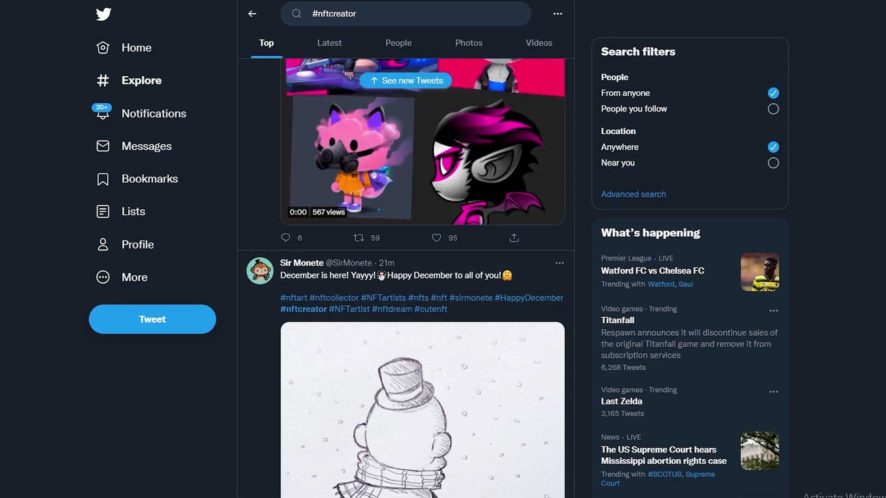
left_click(107, 485)
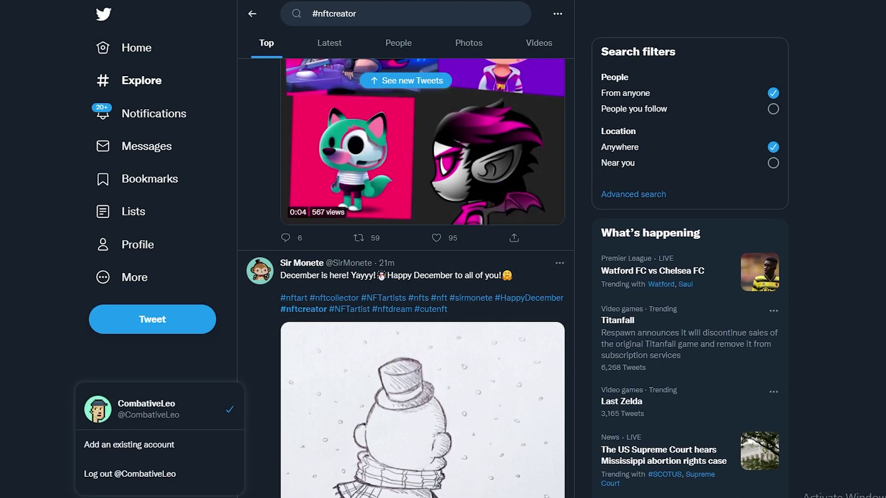
left_click(26, 417)
scroll(138, 439, "up", 6)
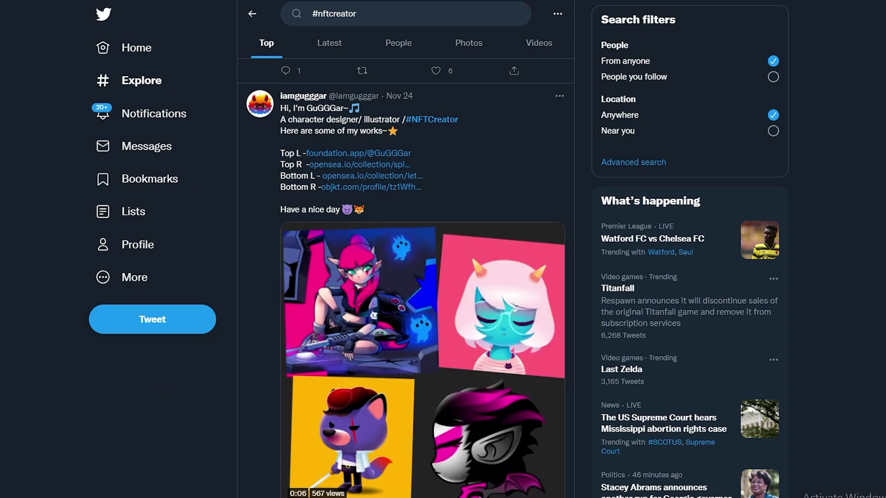
double_click(369, 17)
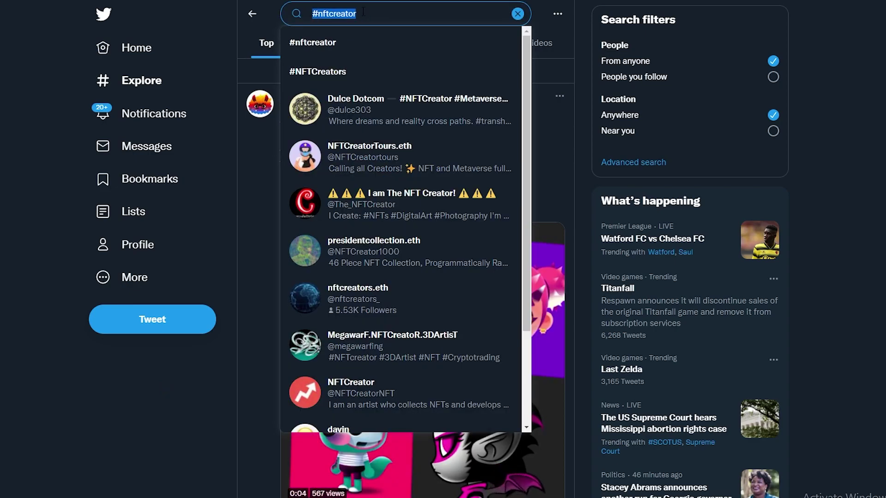
type("#nftgive")
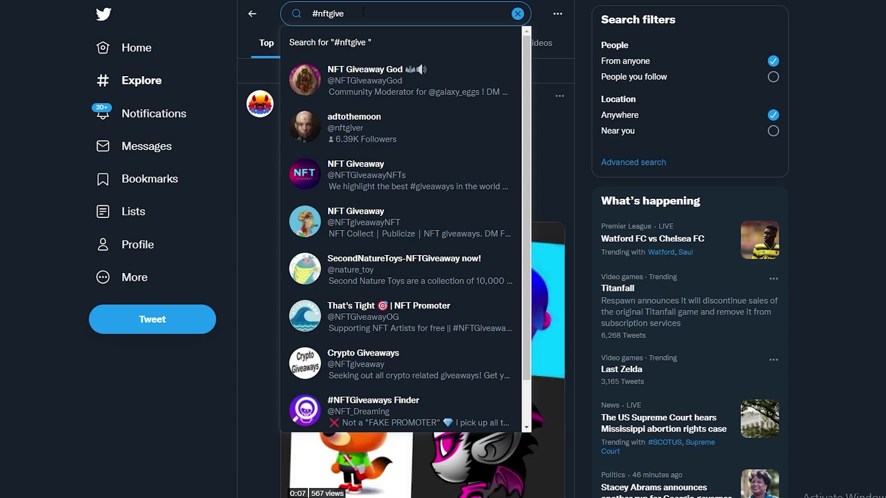
Search #NFTGiveaway and scroll its Top results, including the Jungle Mania Mutant Ape giveaway
left_click(363, 41)
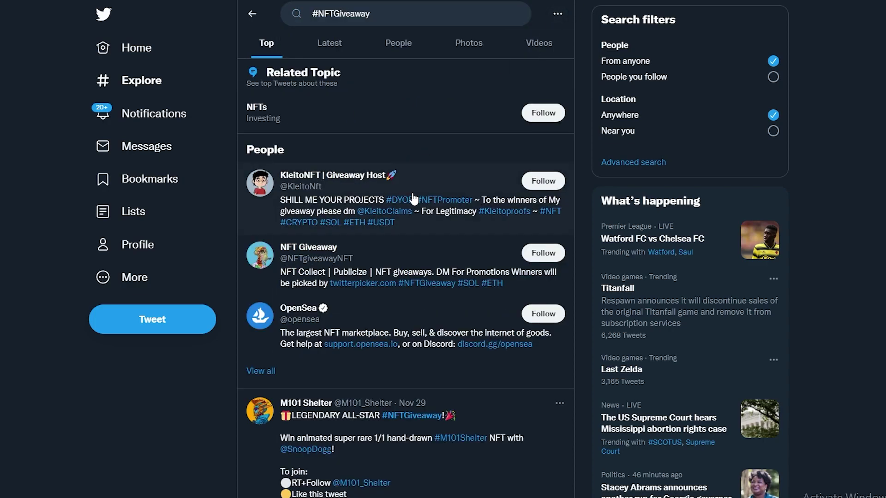
scroll(414, 199, "down", 3)
scroll(441, 158, "down", 5)
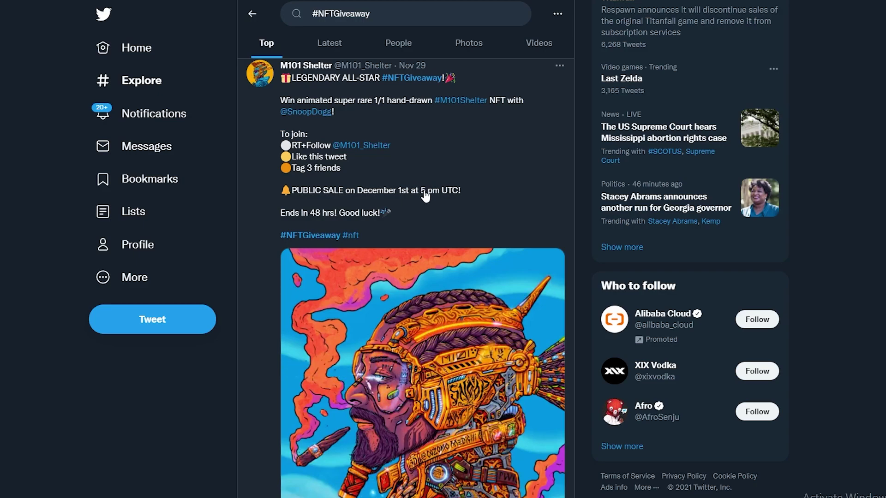
scroll(425, 196, "up", 1)
scroll(415, 271, "down", 3)
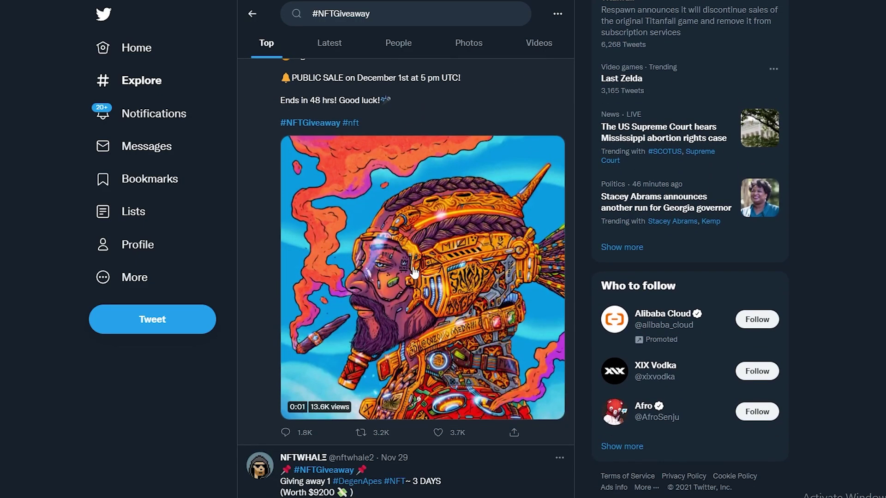
scroll(411, 274, "down", 7)
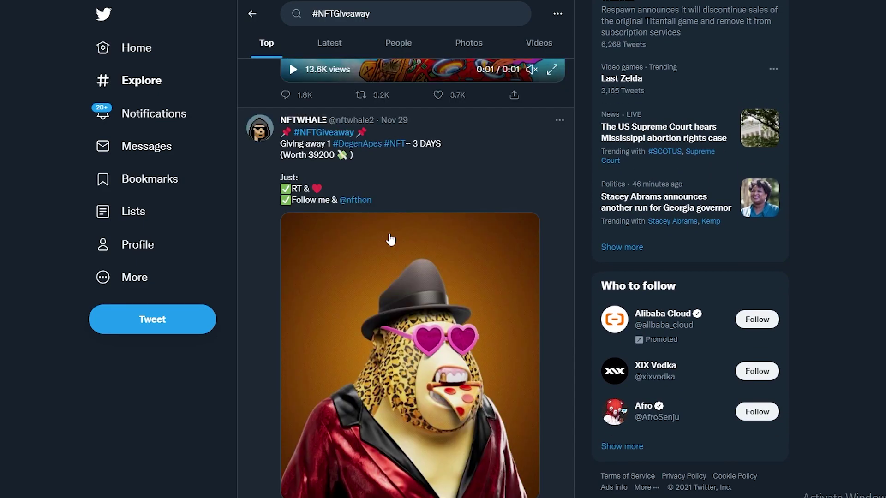
scroll(389, 240, "down", 6)
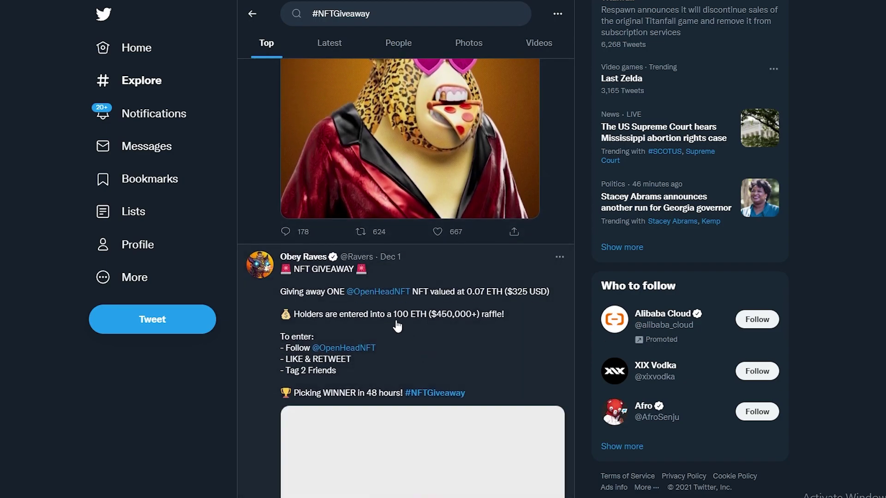
scroll(397, 326, "down", 7)
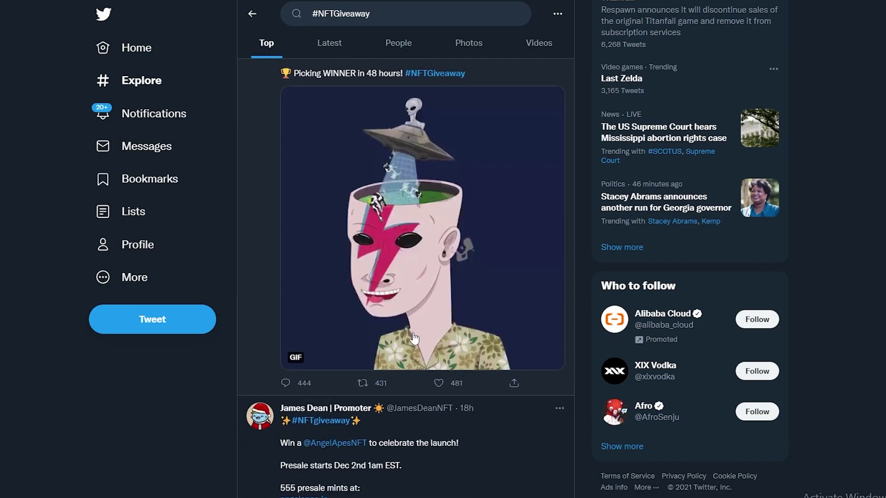
scroll(413, 339, "down", 15)
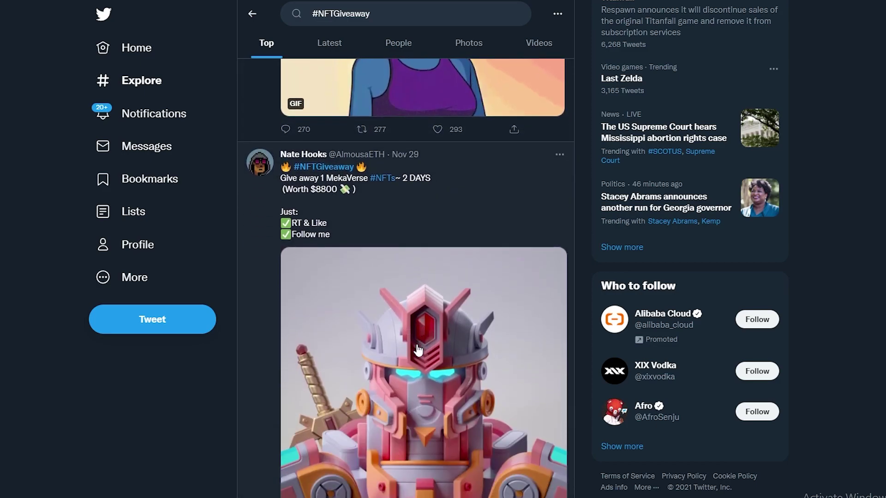
scroll(419, 350, "down", 2)
scroll(418, 350, "down", 10)
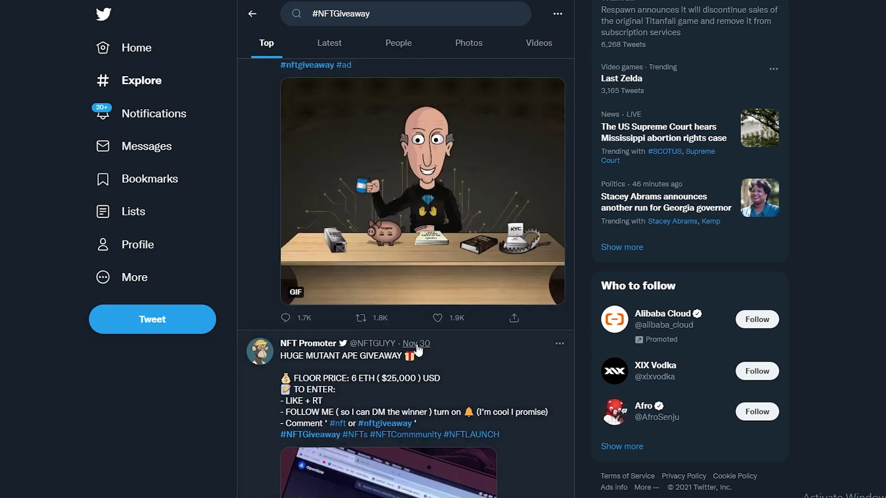
scroll(418, 350, "up", 2)
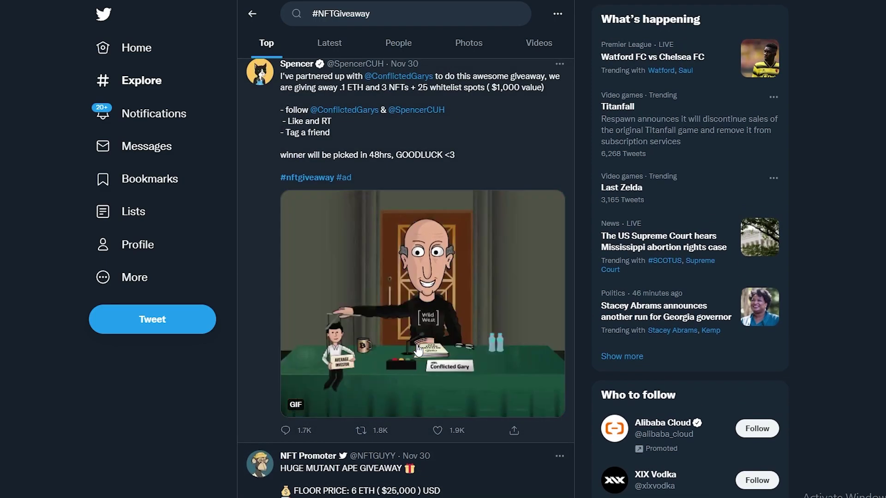
scroll(419, 350, "down", 8)
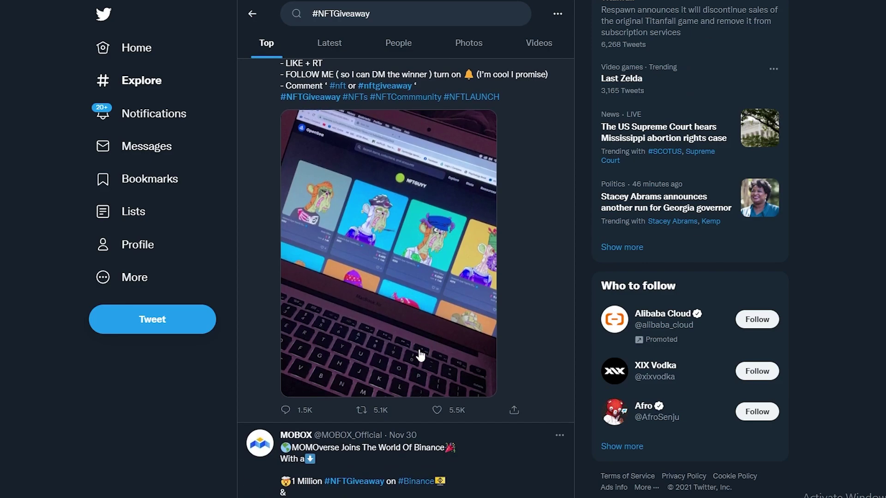
scroll(419, 355, "down", 11)
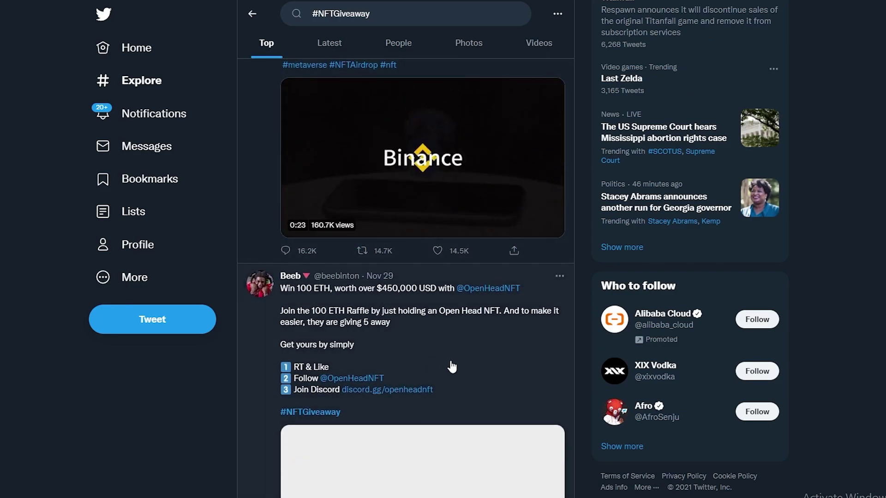
scroll(452, 367, "down", 20)
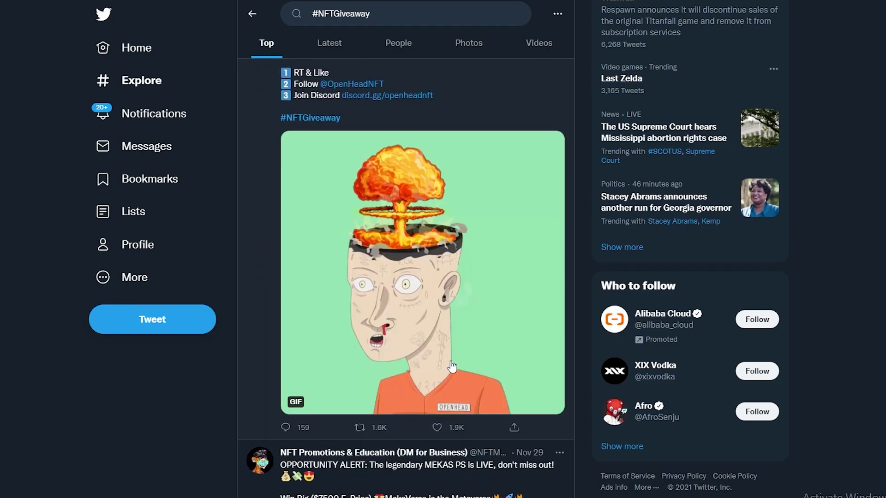
scroll(455, 384, "down", 4)
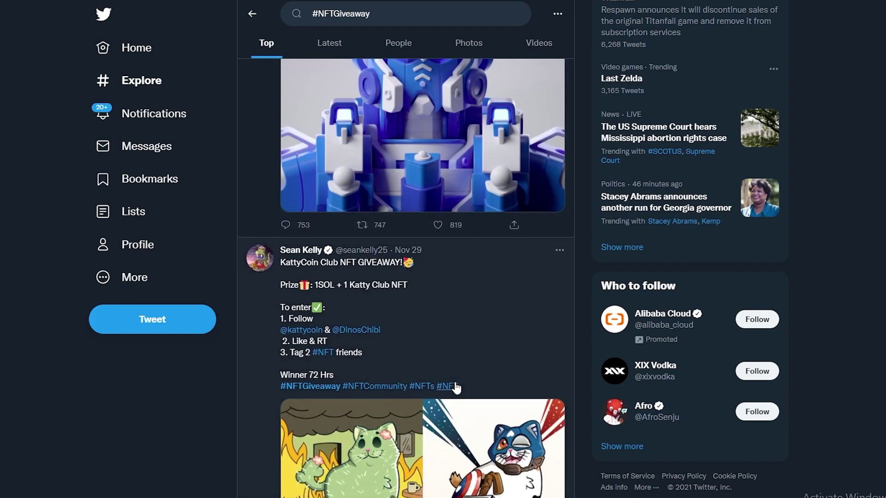
scroll(455, 387, "down", 7)
scroll(456, 388, "down", 10)
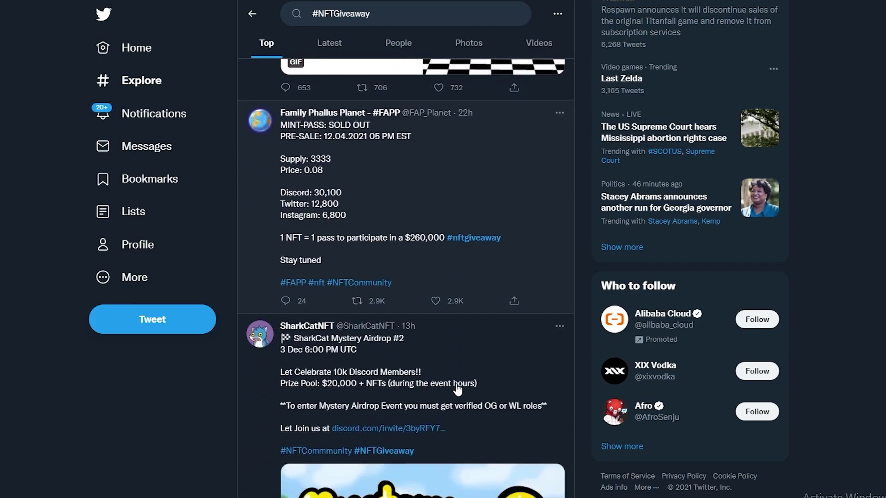
scroll(438, 354, "down", 11)
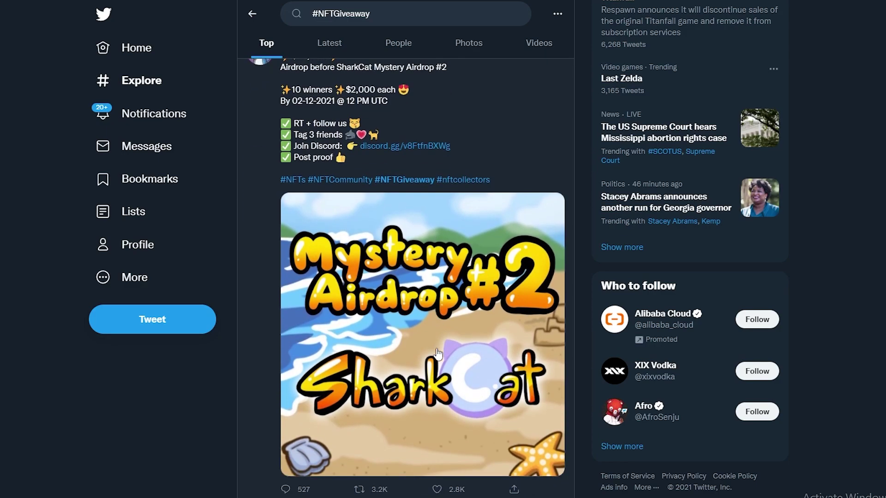
scroll(438, 355, "down", 6)
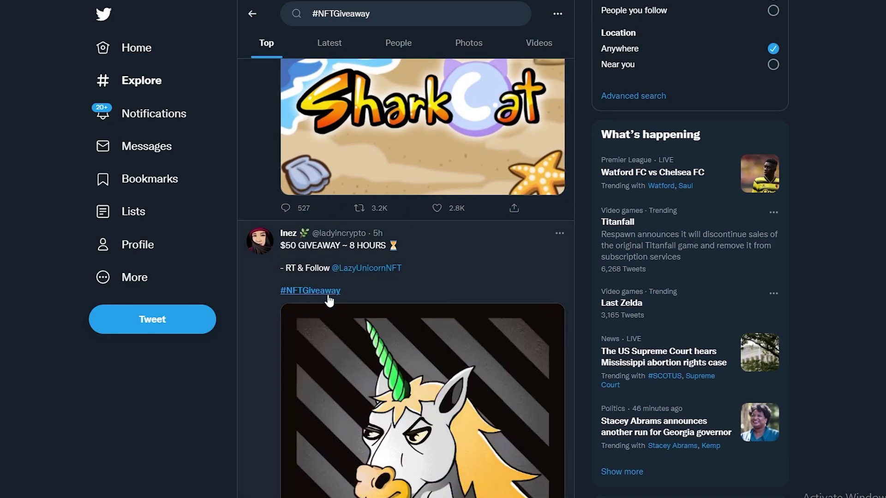
scroll(314, 253, "down", 9)
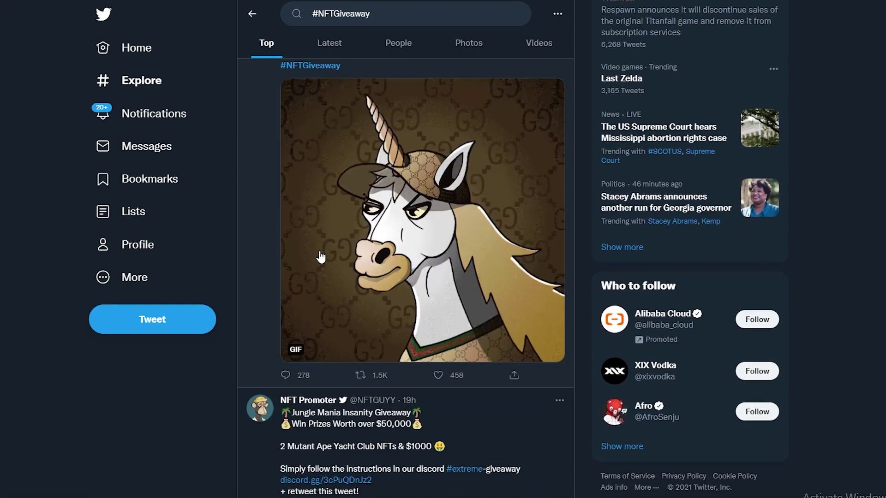
scroll(356, 256, "down", 3)
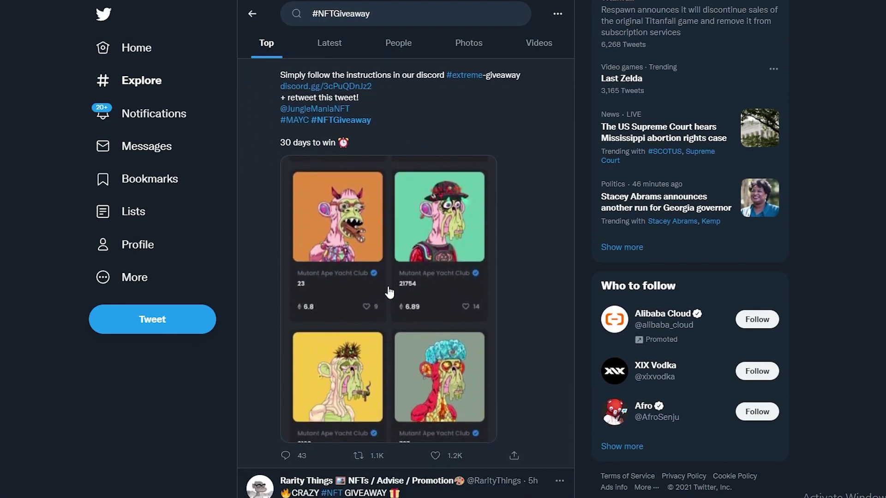
scroll(383, 297, "up", 2)
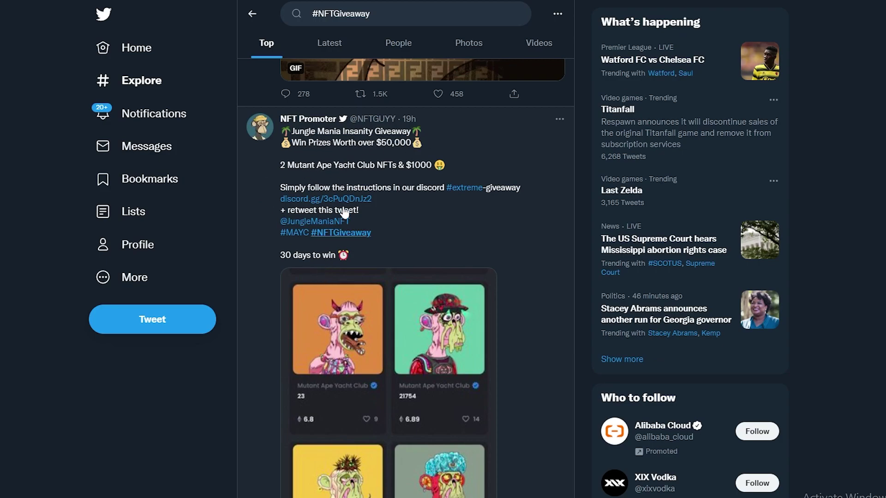
scroll(322, 208, "down", 1)
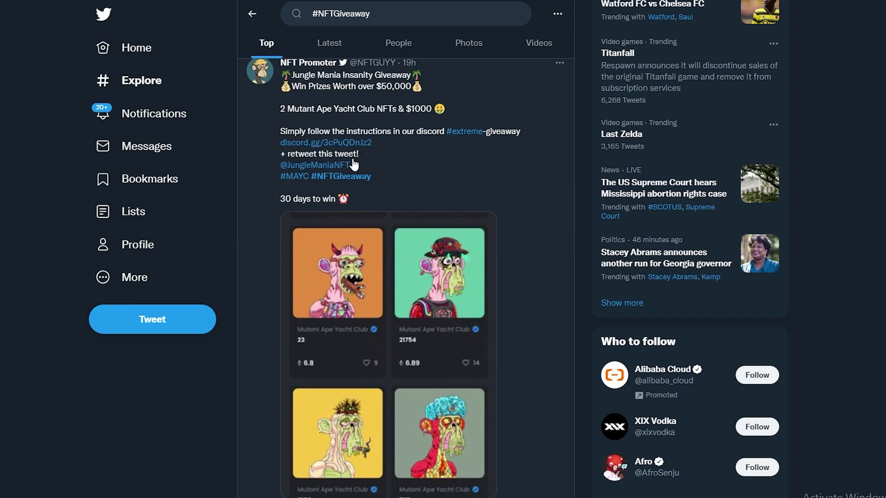
scroll(331, 170, "down", 1)
scroll(378, 191, "up", 2)
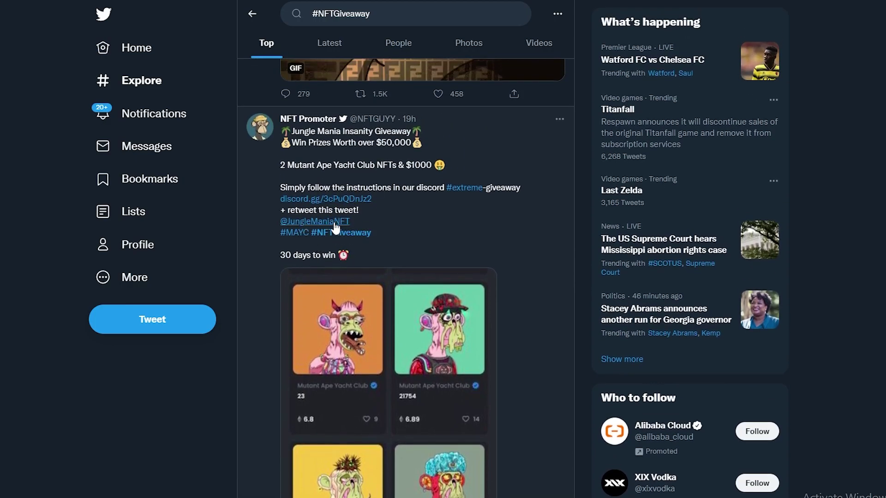
scroll(336, 228, "down", 1)
scroll(560, 322, "down", 2)
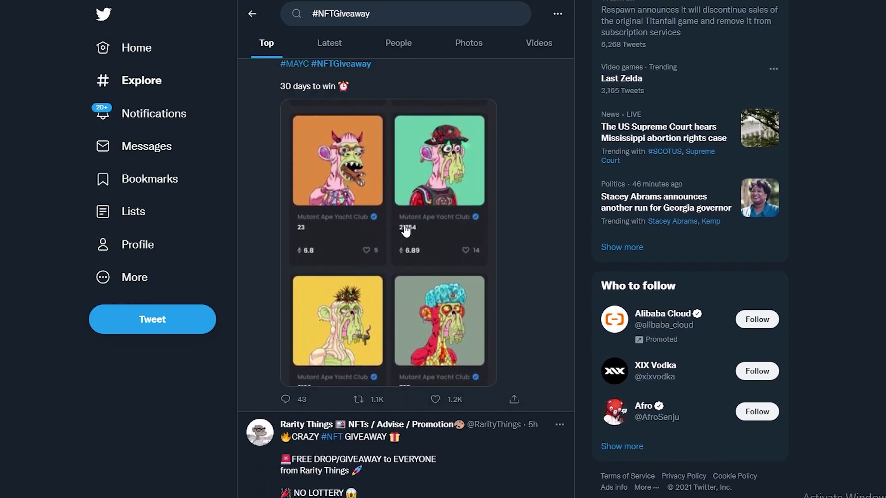
scroll(406, 231, "down", 1)
scroll(325, 281, "down", 3)
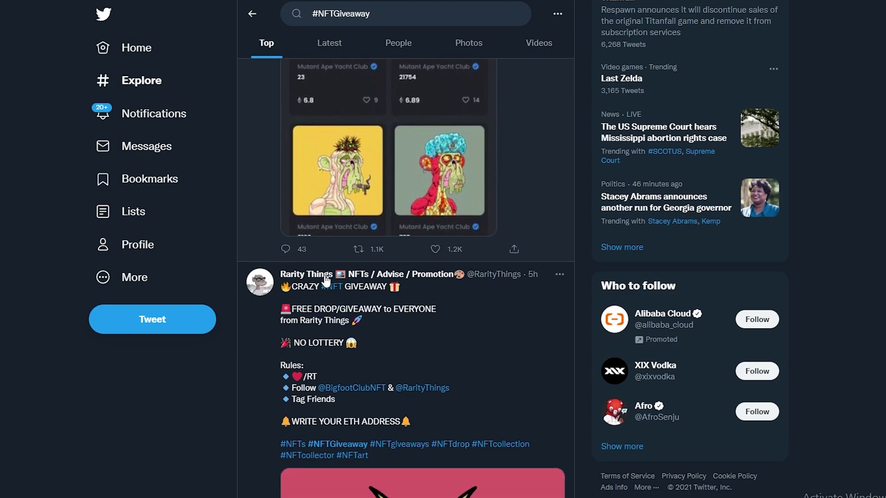
scroll(406, 295, "up", 2)
scroll(413, 292, "down", 1)
scroll(410, 305, "up", 2)
scroll(411, 305, "up", 3)
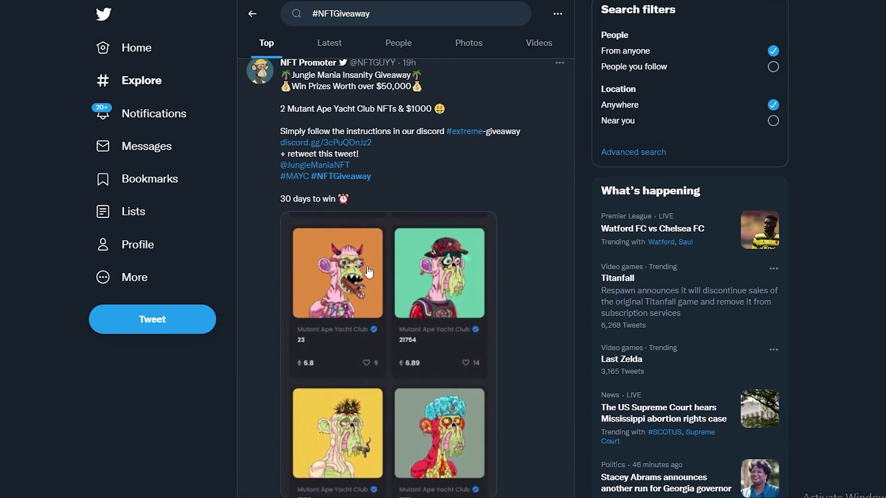
Go back through #nftcreator to the #NFT results and scroll down to the presale GIF
left_click(252, 13)
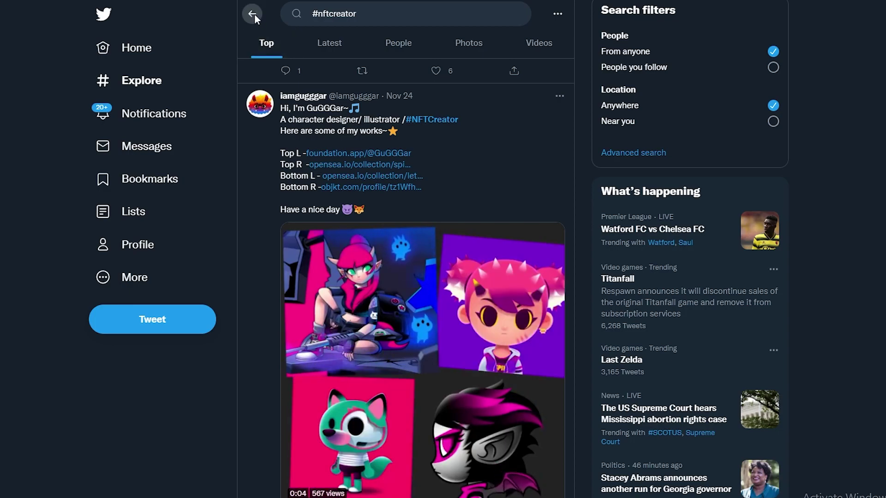
left_click(253, 14)
scroll(341, 166, "down", 20)
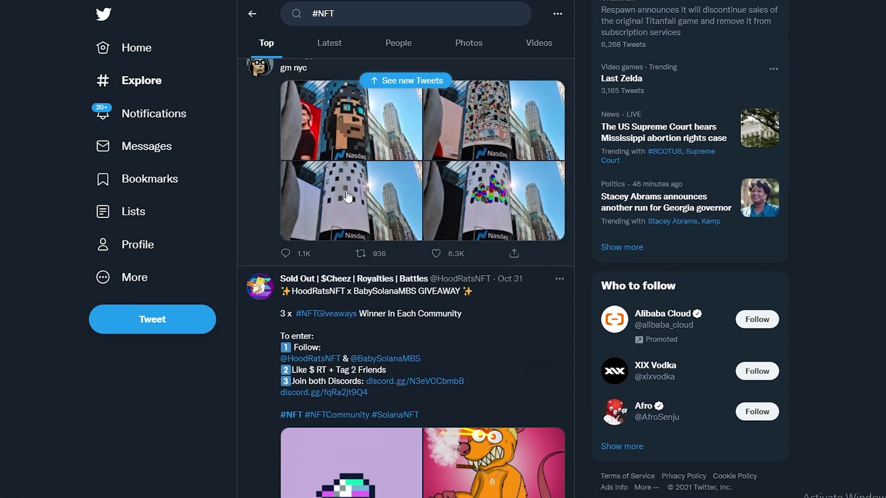
scroll(350, 198, "down", 20)
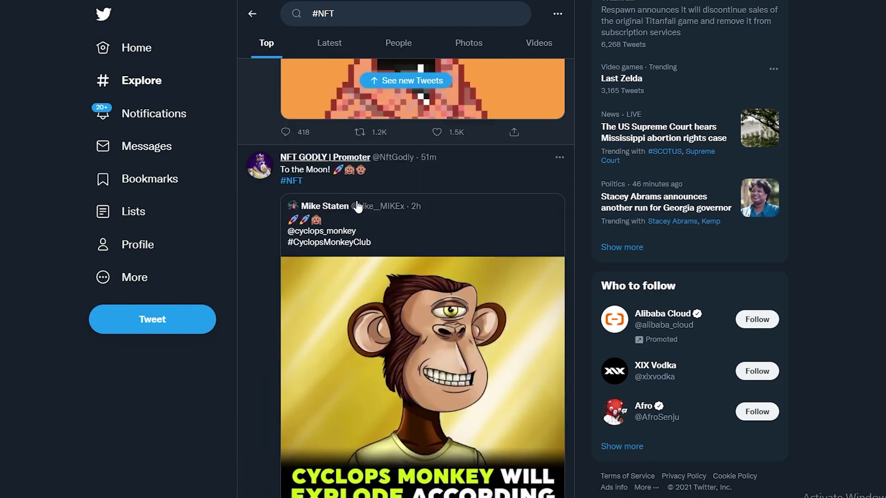
scroll(358, 205, "down", 20)
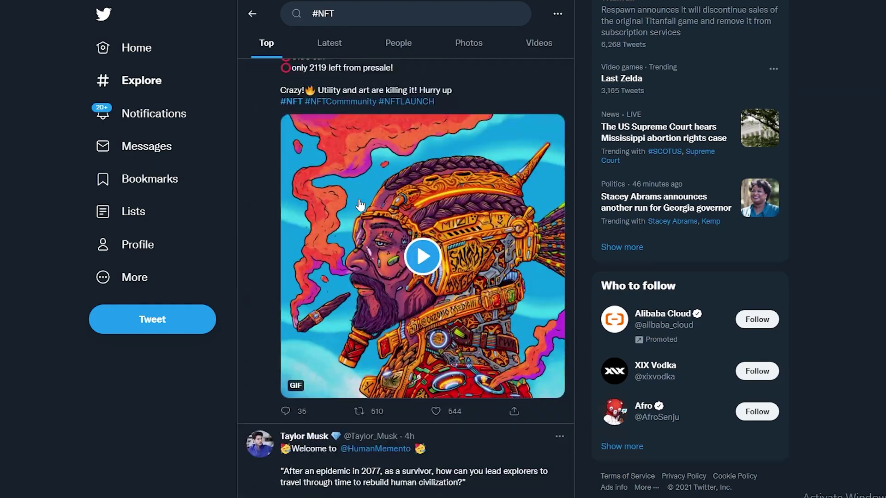
Search for the celebrity's name and open his verified profile from the suggestions
double_click(346, 16)
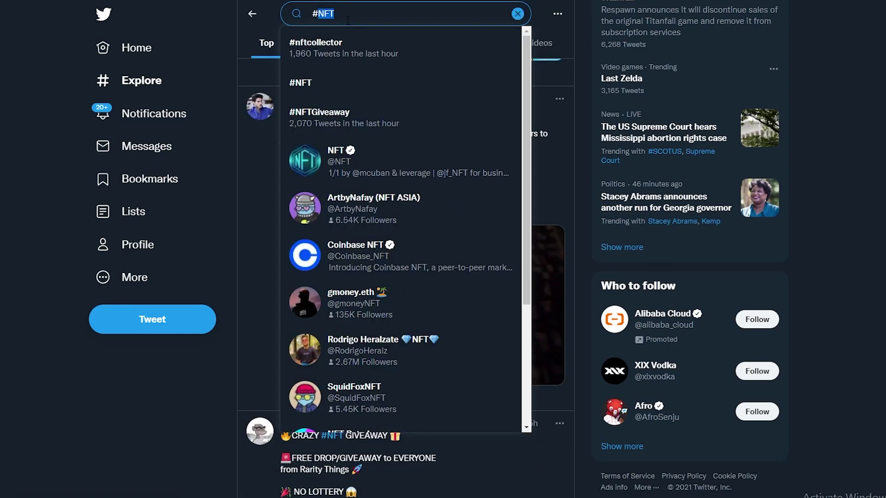
key("BackSpace")
key("BackSpace")
type("jimm")
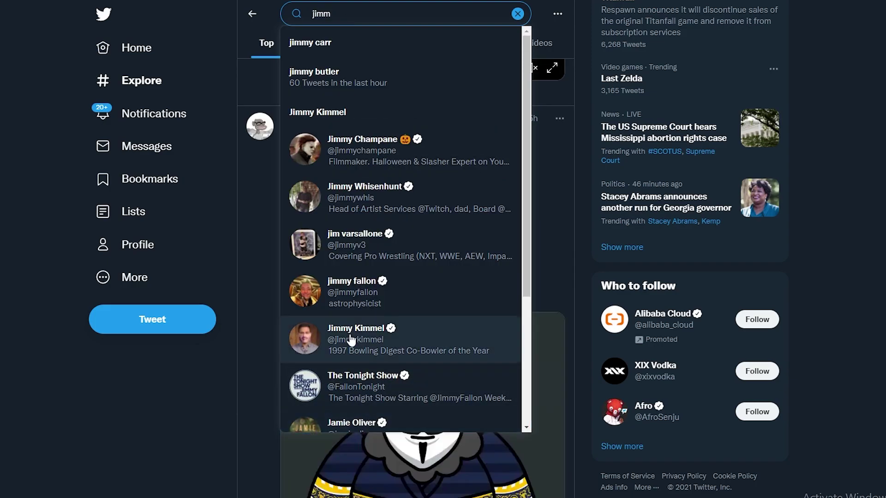
left_click(352, 295)
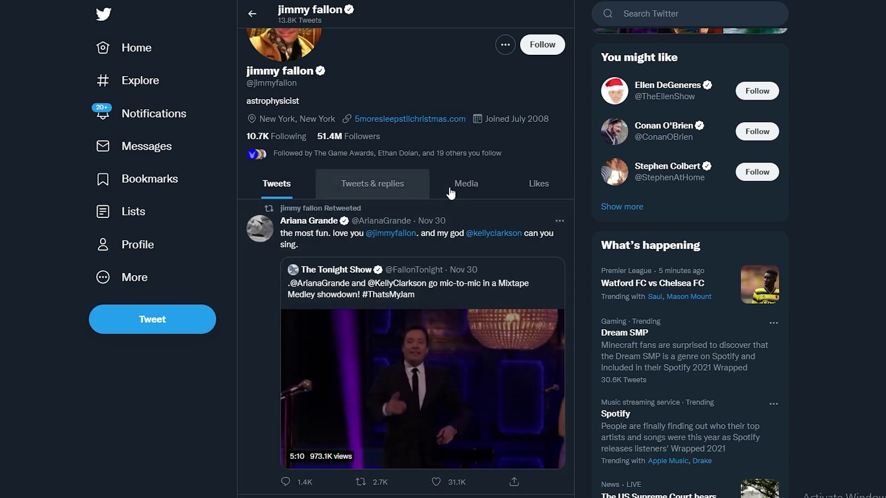
Show his Tweets & replies and scroll down to the Bored Ape NFT post
left_click(386, 185)
scroll(356, 261, "down", 3)
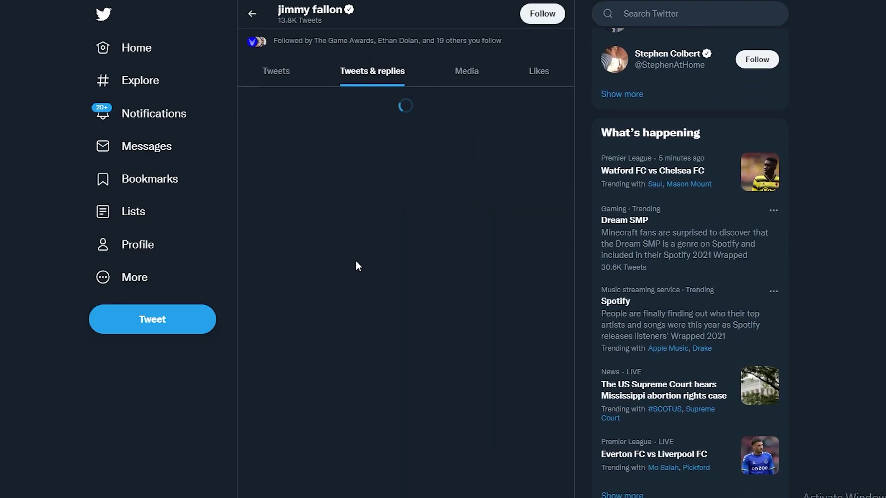
scroll(357, 267, "down", 7)
scroll(362, 276, "down", 15)
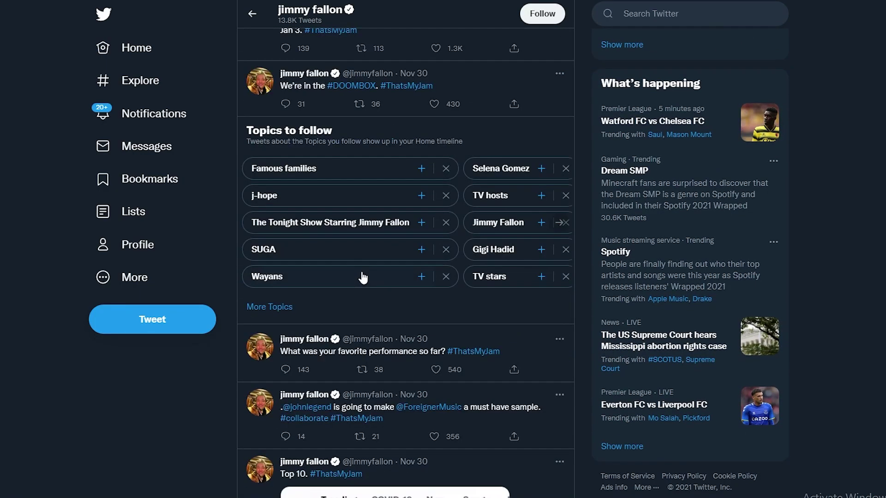
scroll(369, 283, "down", 13)
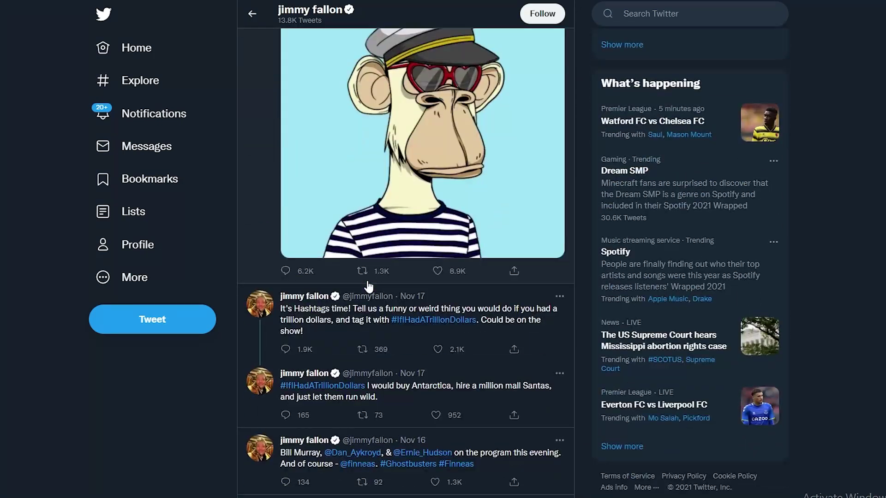
scroll(365, 283, "up", 4)
scroll(365, 283, "up", 1)
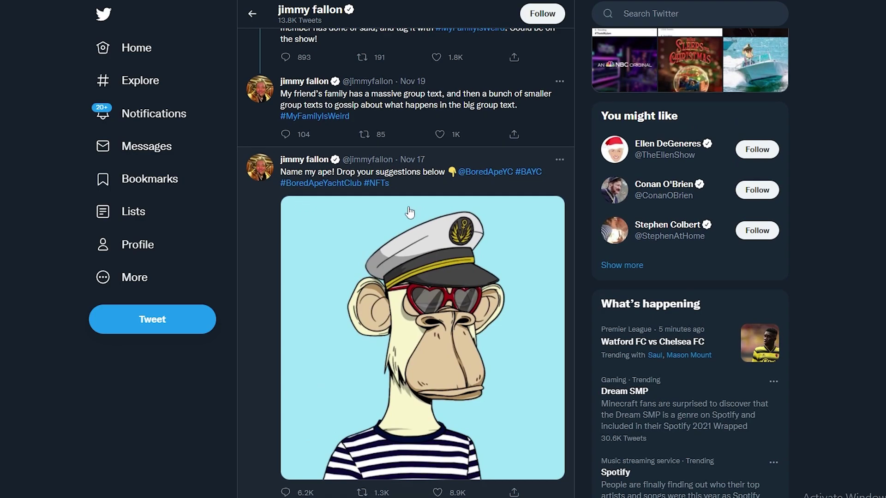
scroll(391, 217, "down", 6)
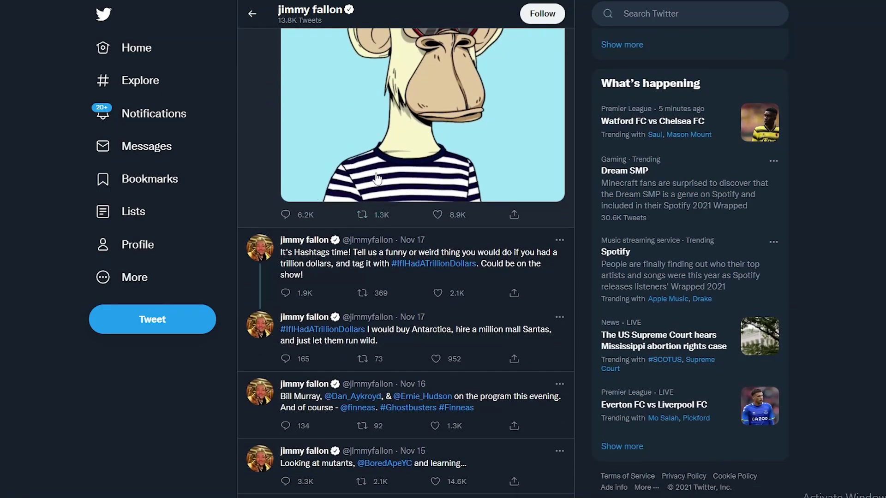
scroll(378, 178, "up", 15)
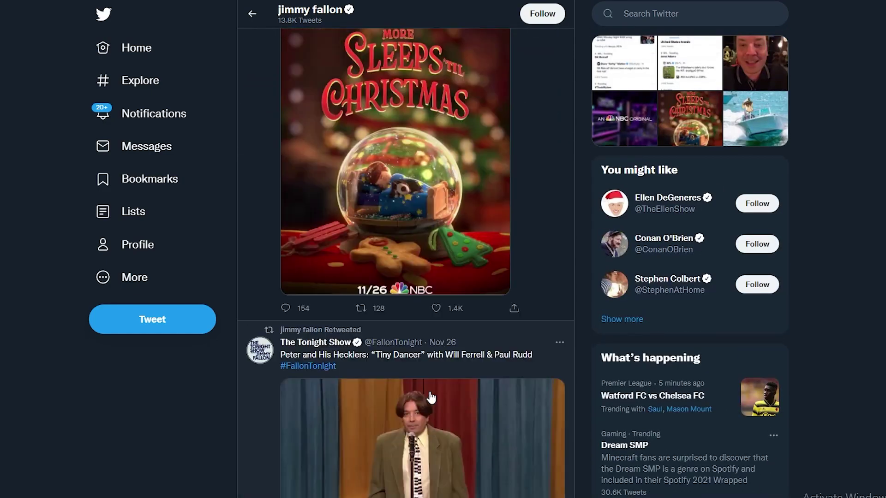
scroll(431, 396, "down", 8)
Return to the #nftcollector results and scroll down to the Drakos and Metalpolis giveaway posts
scroll(337, 198, "up", 2)
key("alt+Left")
scroll(580, 418, "down", 10)
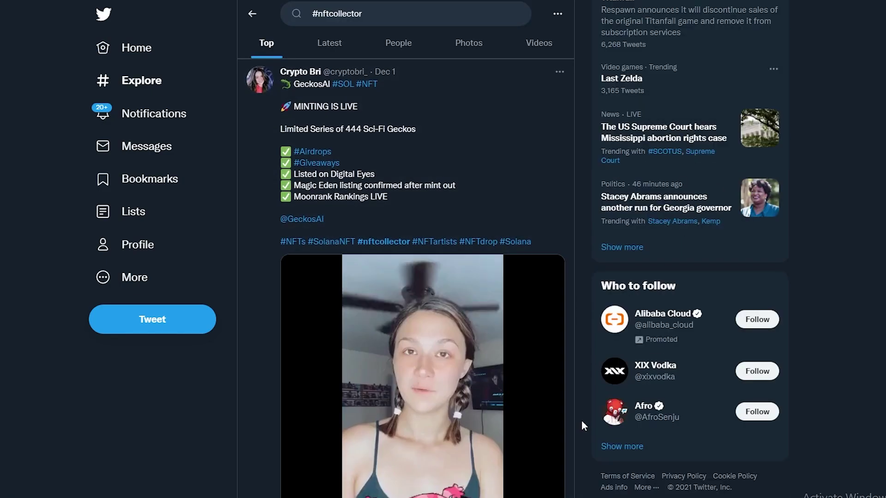
scroll(580, 417, "down", 7)
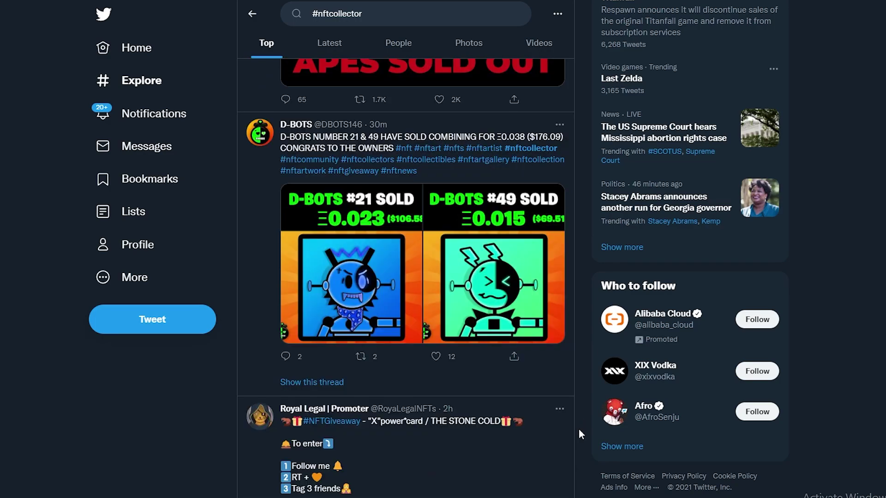
scroll(577, 429, "down", 8)
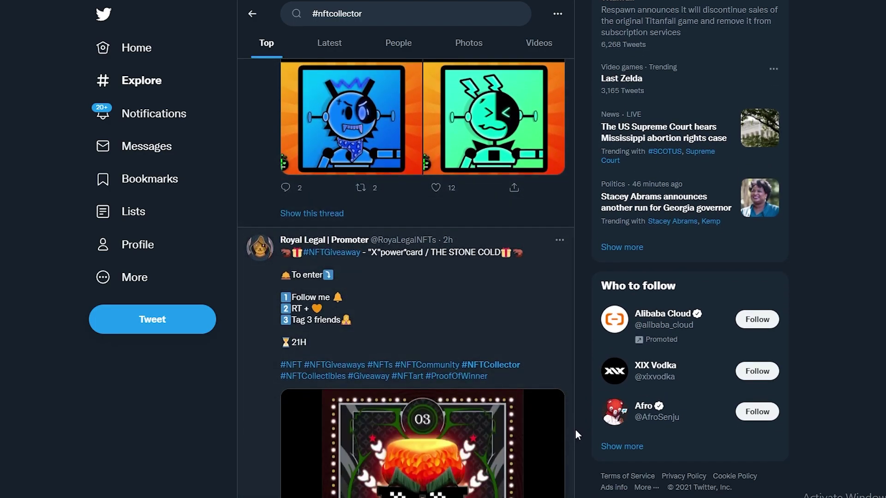
scroll(579, 432, "down", 15)
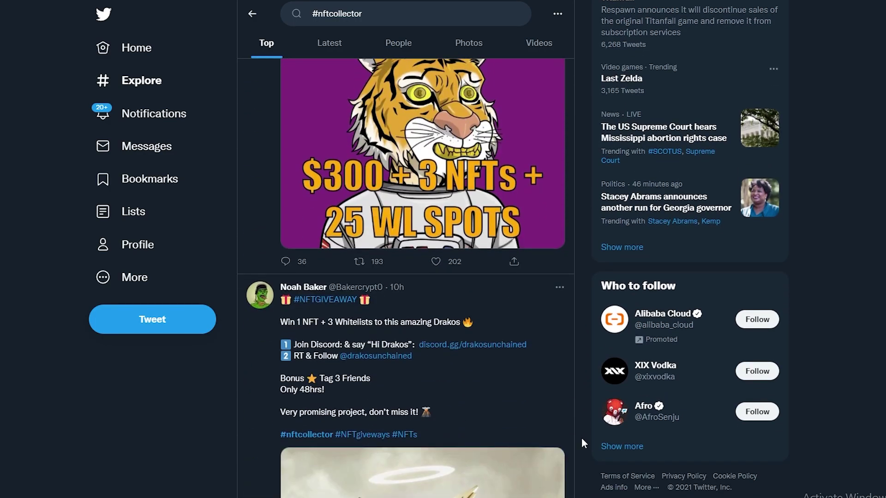
scroll(581, 437, "down", 7)
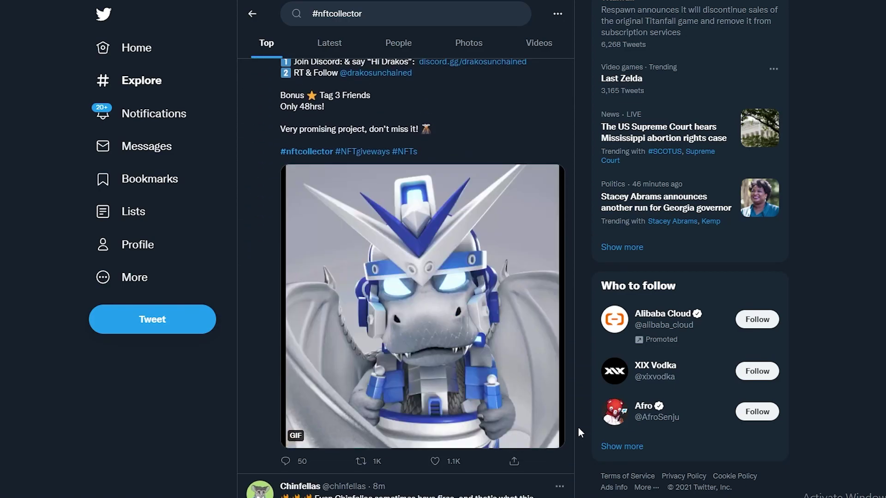
scroll(575, 428, "down", 10)
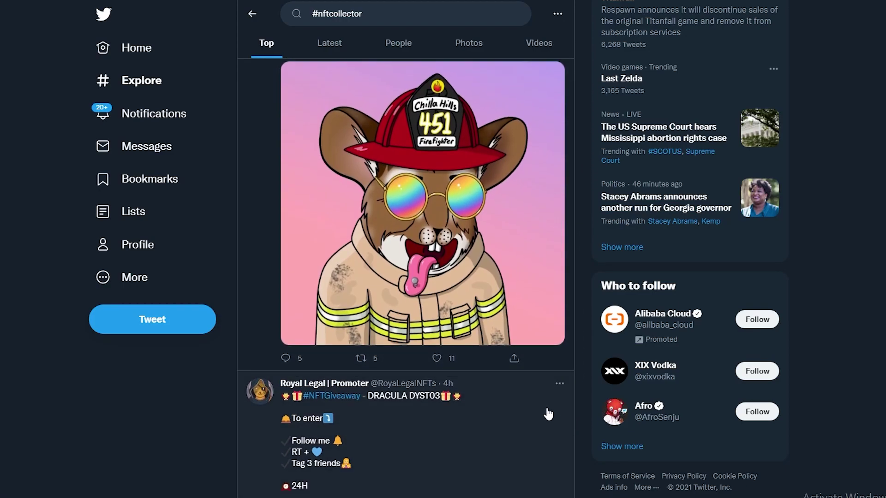
scroll(501, 407, "down", 7)
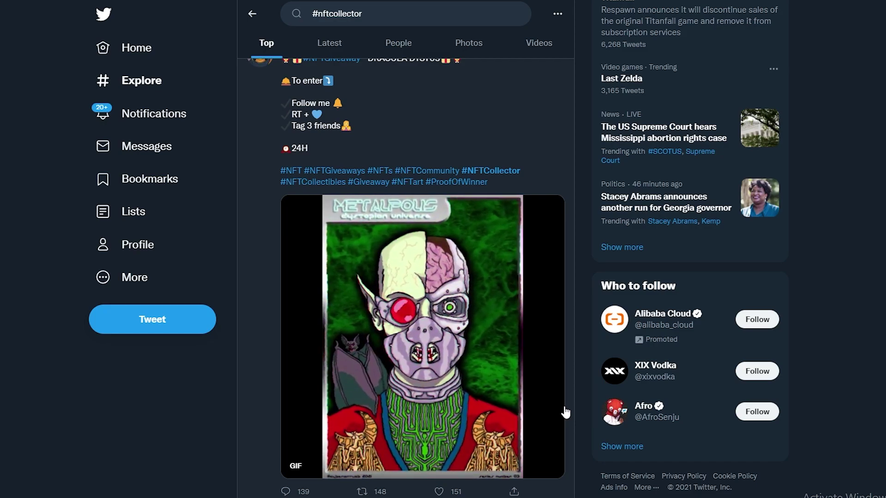
scroll(560, 459, "down", 1)
left_click(152, 491)
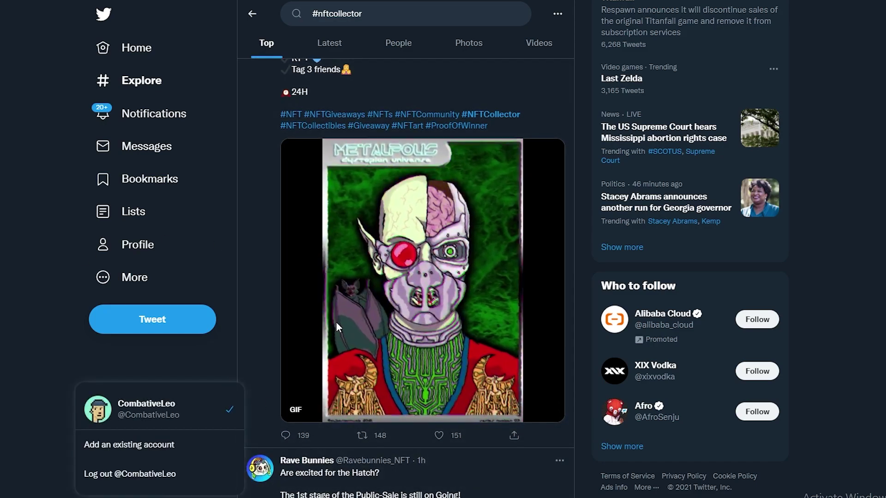
Open your own profile page from the left sidebar's Profile link
left_click(139, 245)
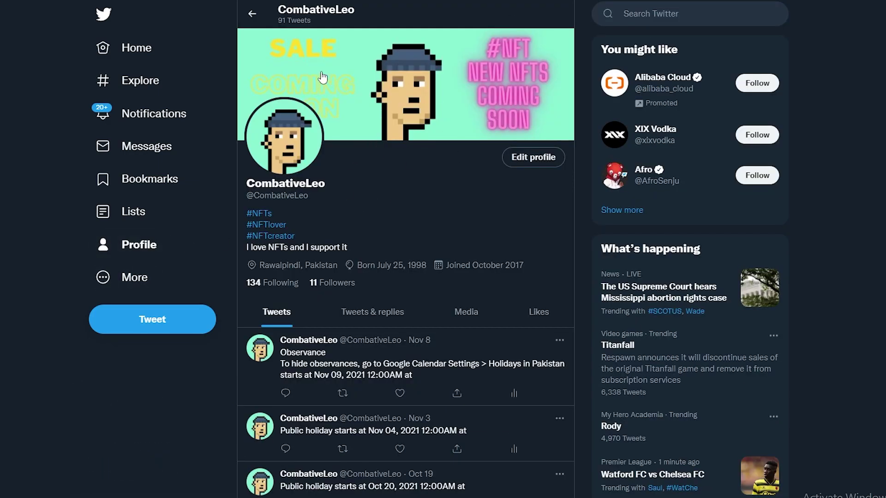